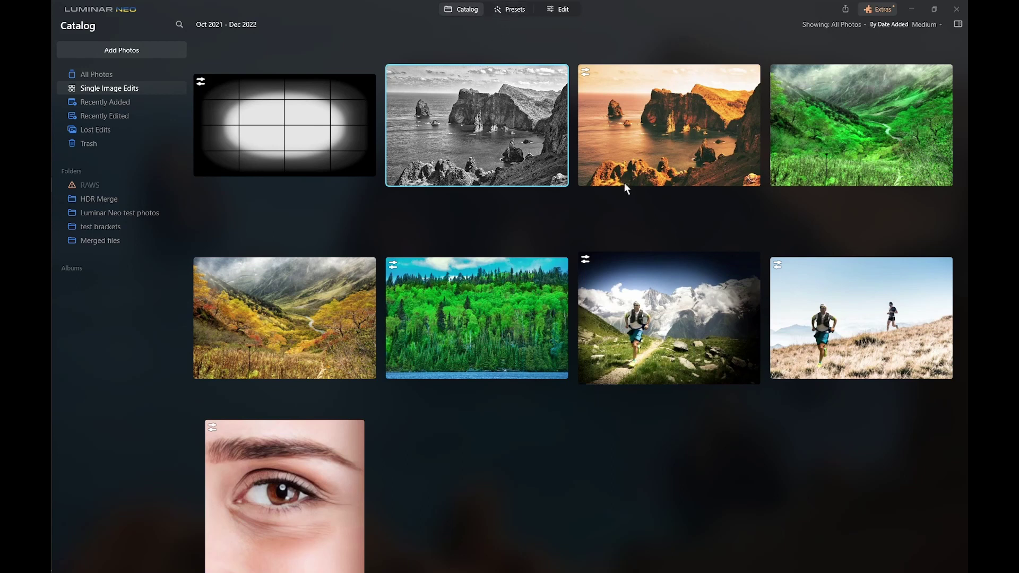
# - Open the cliff photo's presets and return from Sunsets Collection to the main presets overview
pyautogui.click(565, 10)
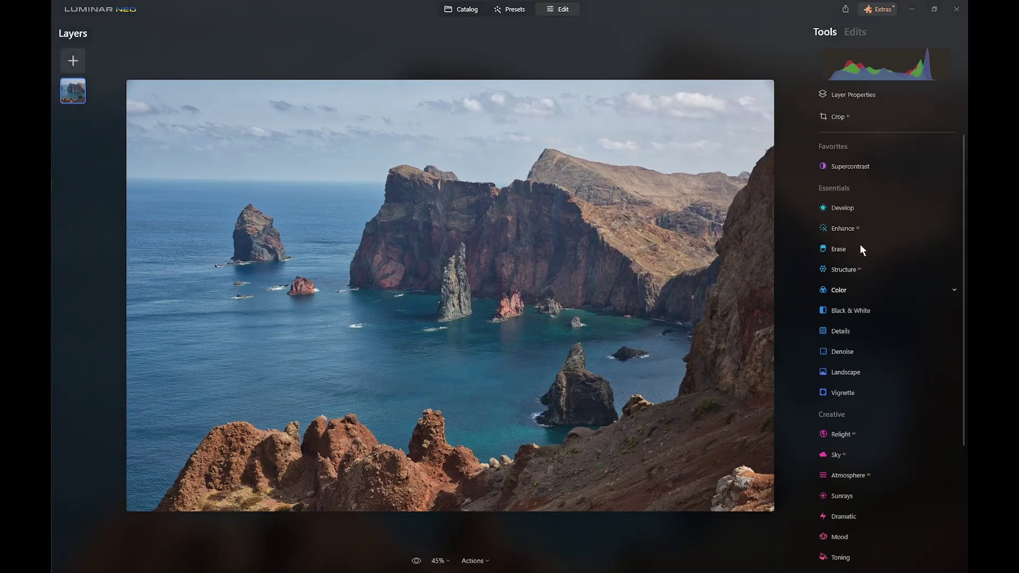
pyautogui.click(514, 8)
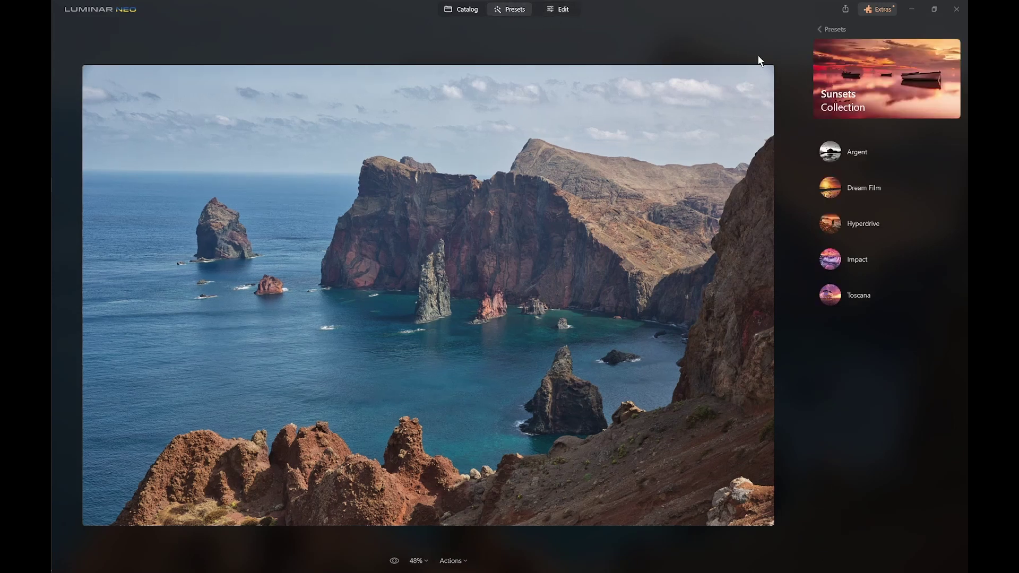
pyautogui.click(826, 28)
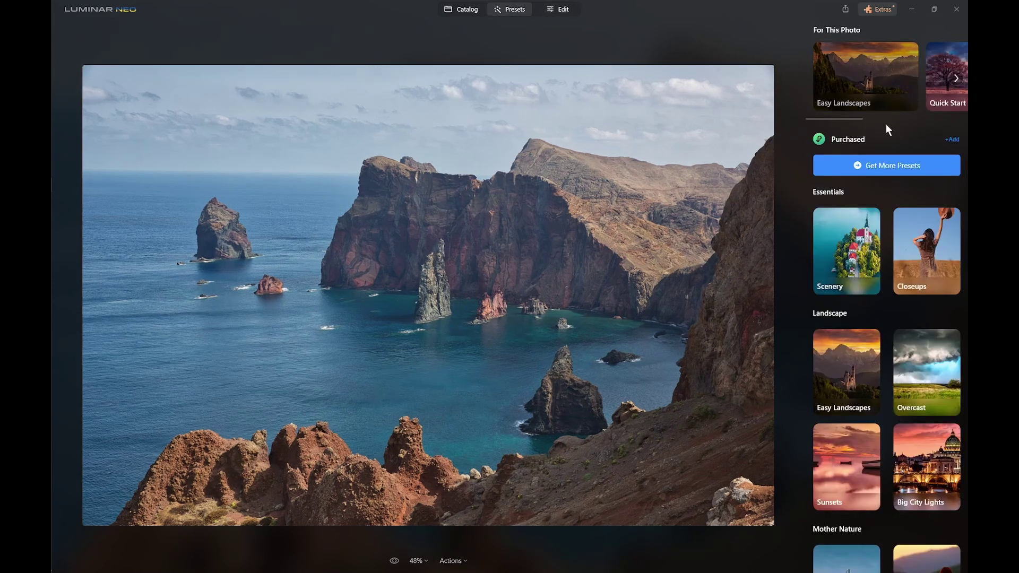
pyautogui.scroll(-15, 854, 330)
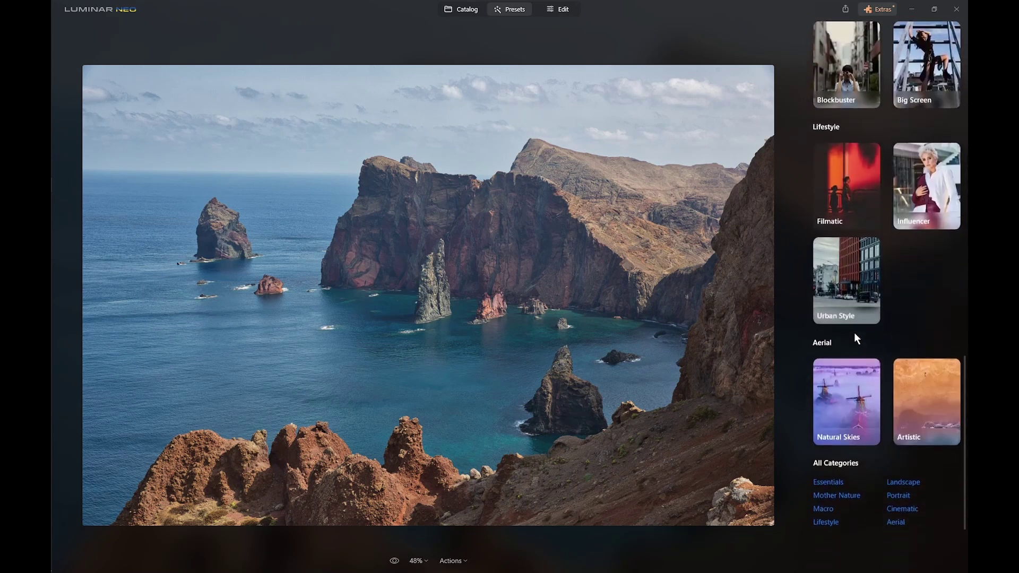
pyautogui.scroll(15, 854, 332)
pyautogui.scroll(2, 854, 311)
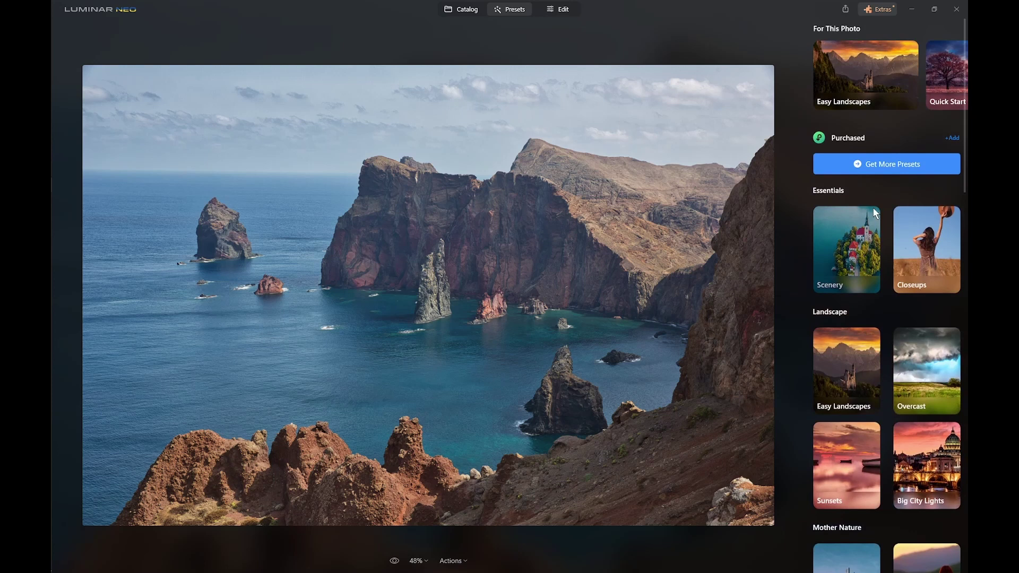
# - Browse the Purchased packs, then cycle the For This Photo suggestions back to Easy Landscapes
pyautogui.click(874, 139)
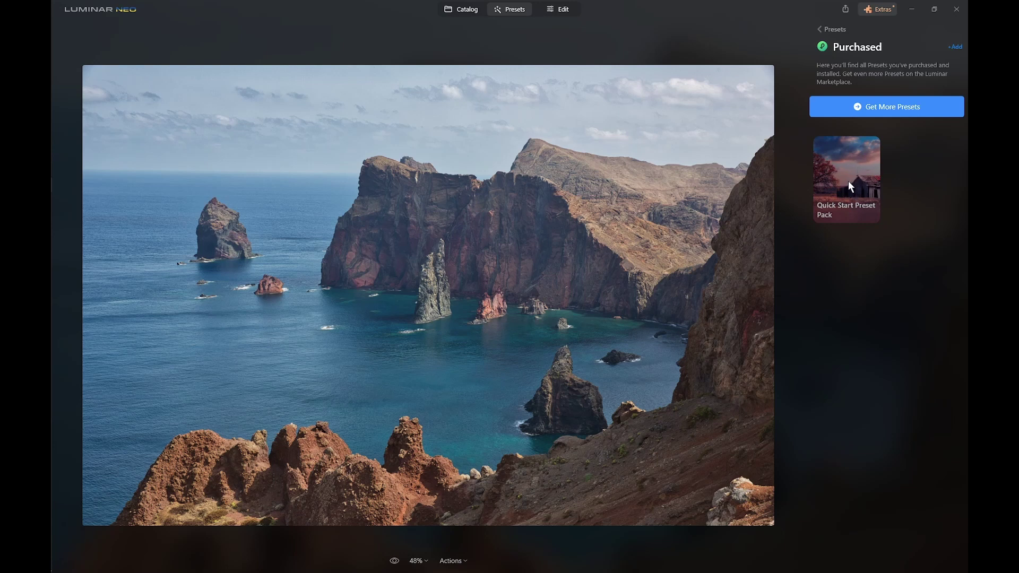
pyautogui.click(822, 29)
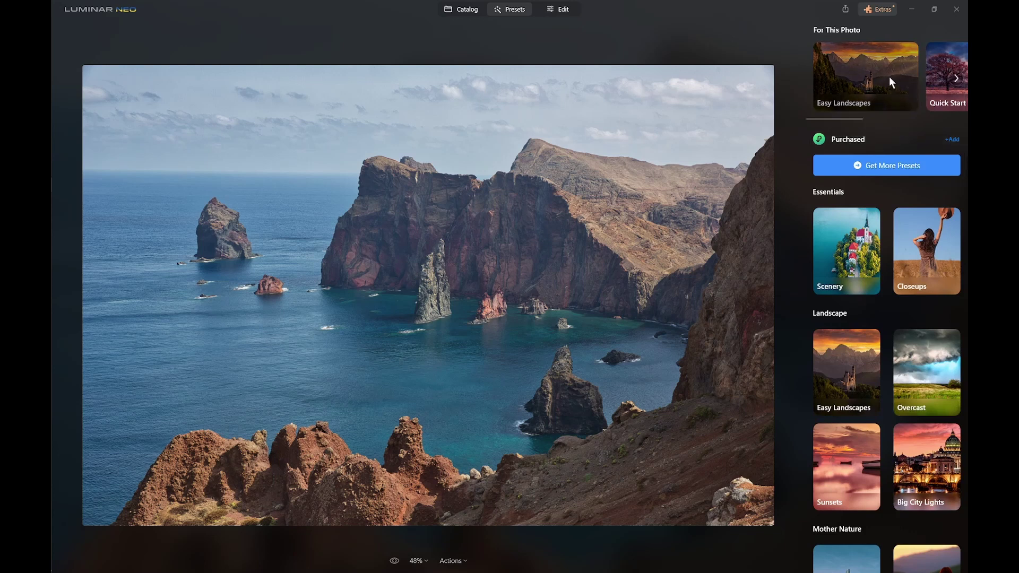
pyautogui.click(957, 79)
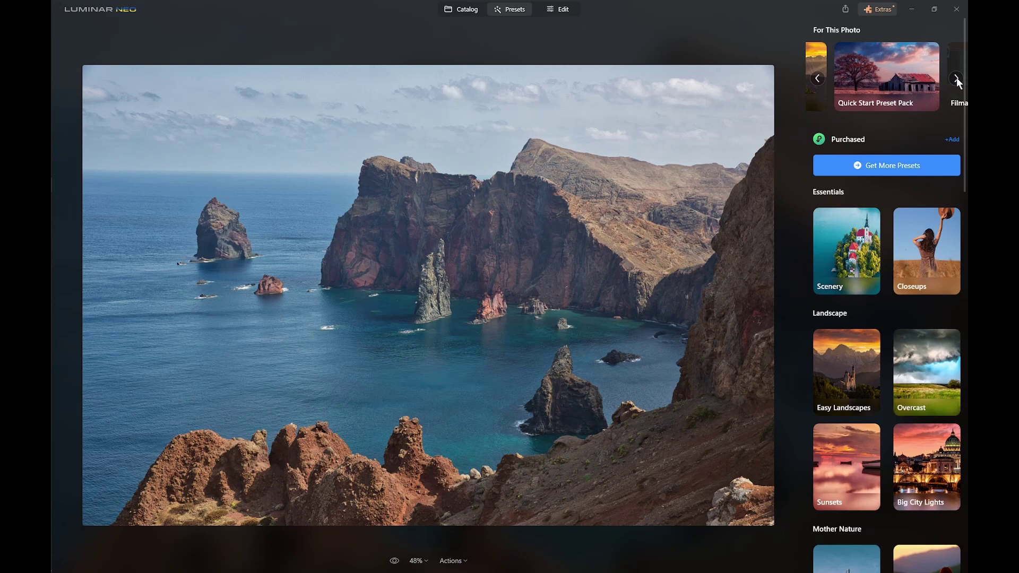
pyautogui.click(957, 78)
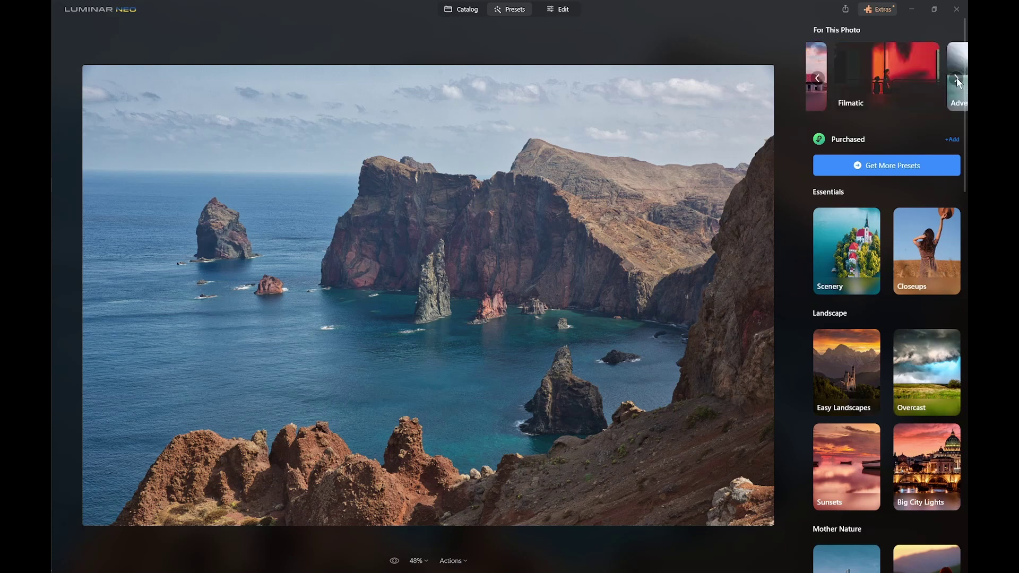
pyautogui.click(819, 78)
pyautogui.click(820, 77)
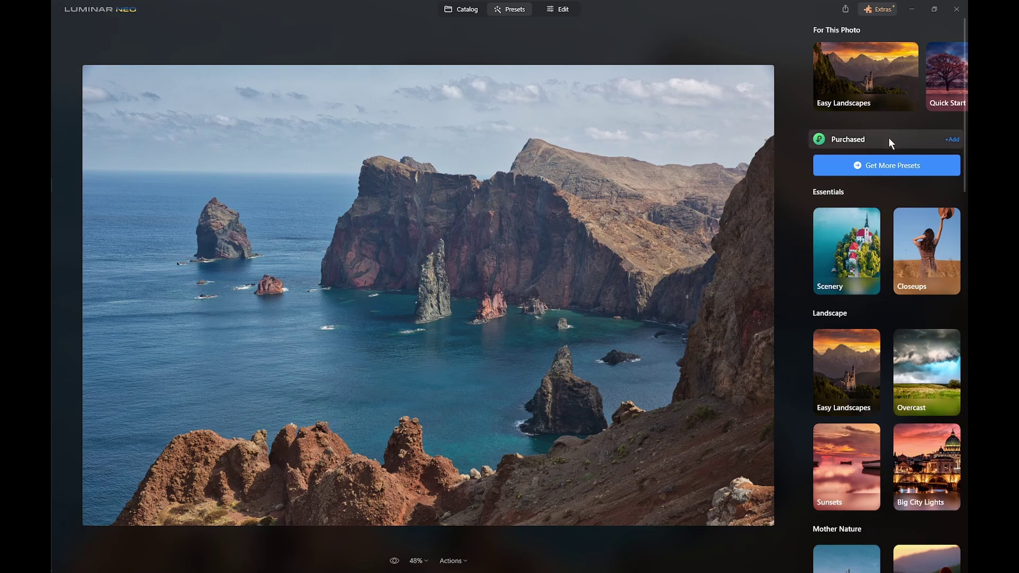
# - Try the Sunset, Clean Light and Noirscape Easy Landscapes presets, then settle on Long Exposure
pyautogui.click(852, 365)
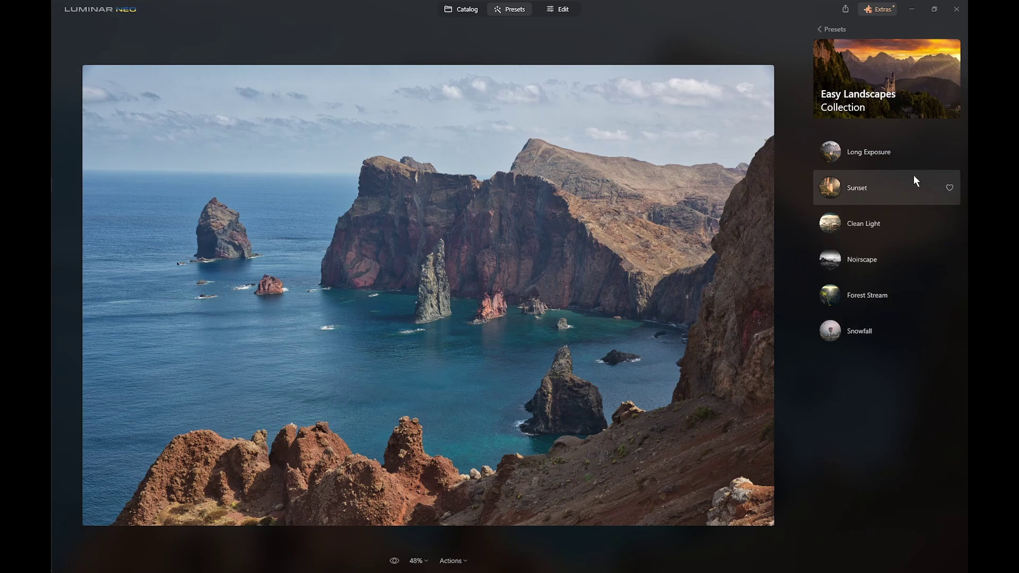
pyautogui.click(832, 186)
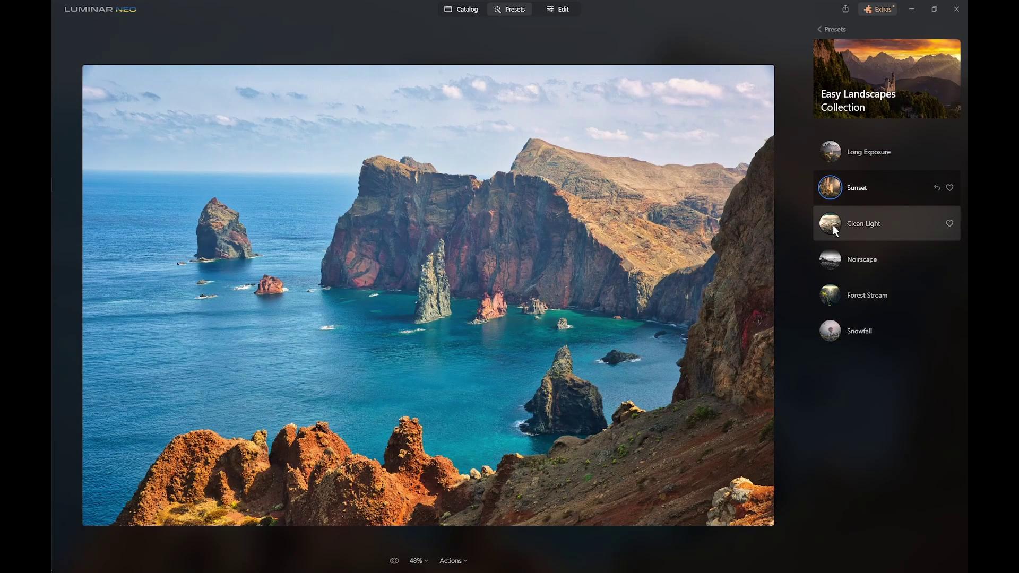
pyautogui.click(833, 225)
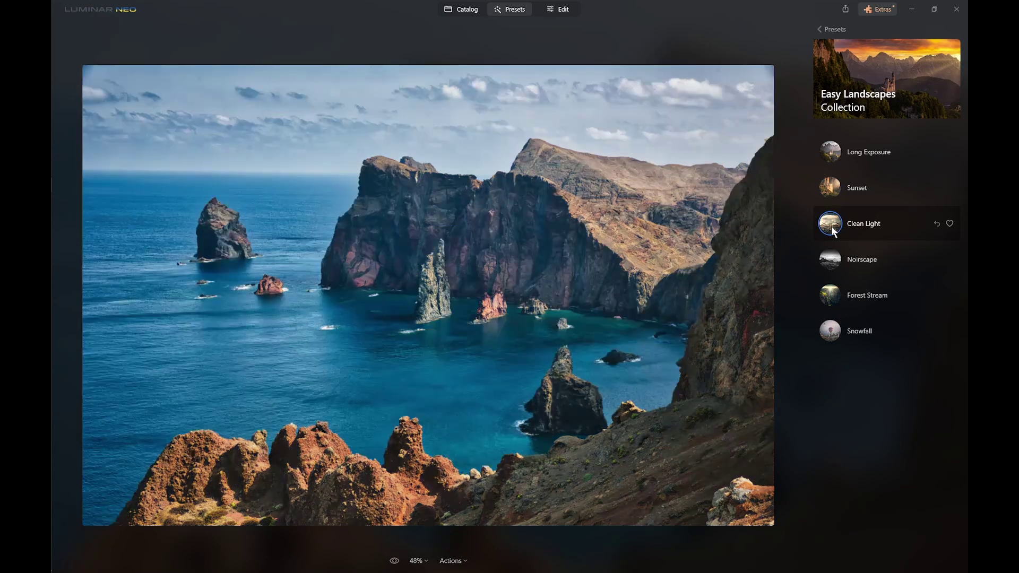
pyautogui.click(832, 264)
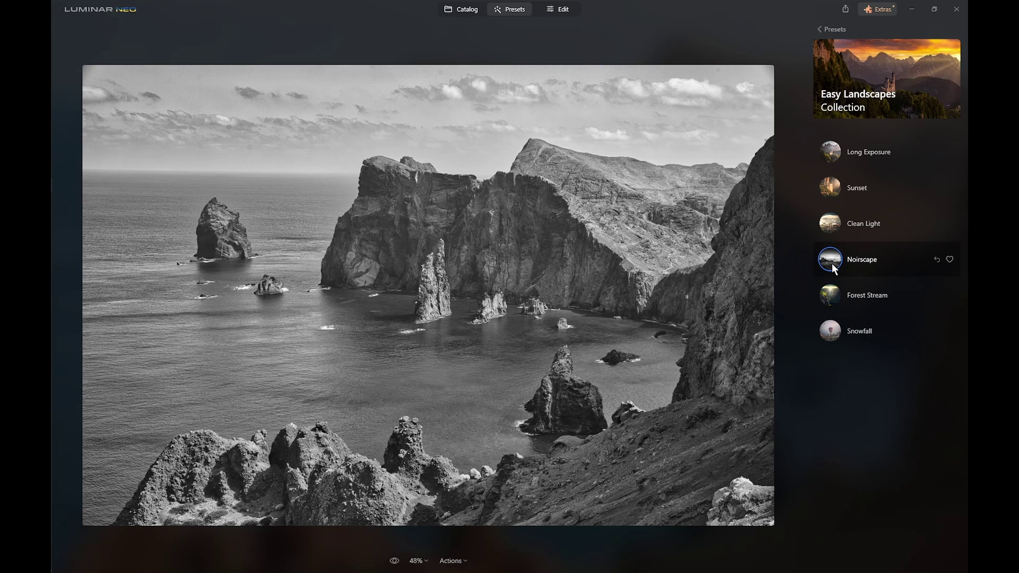
pyautogui.click(839, 151)
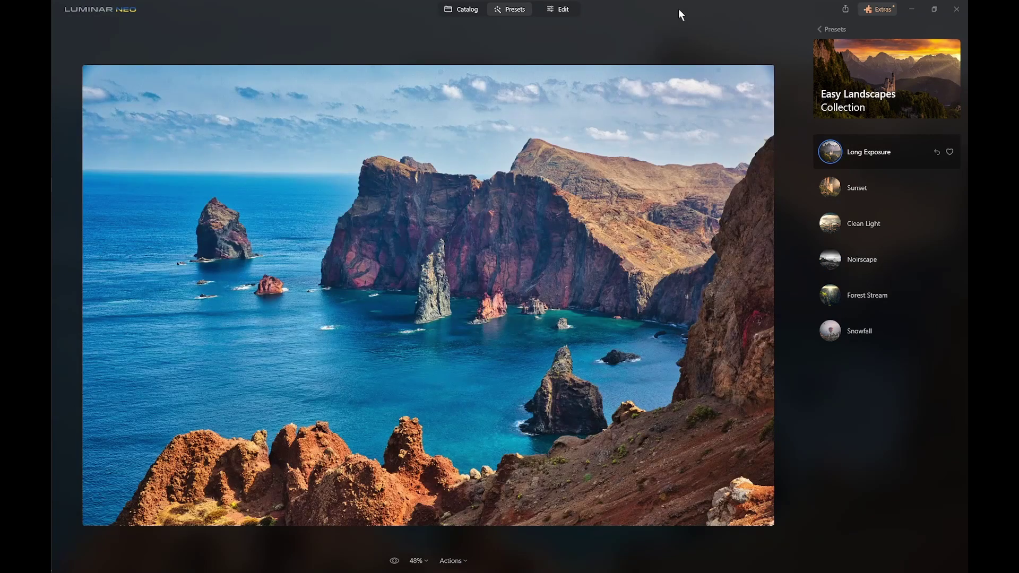
# - Ease the preset's Vignette slightly and raise Enhance AI Accent to 50
pyautogui.click(566, 9)
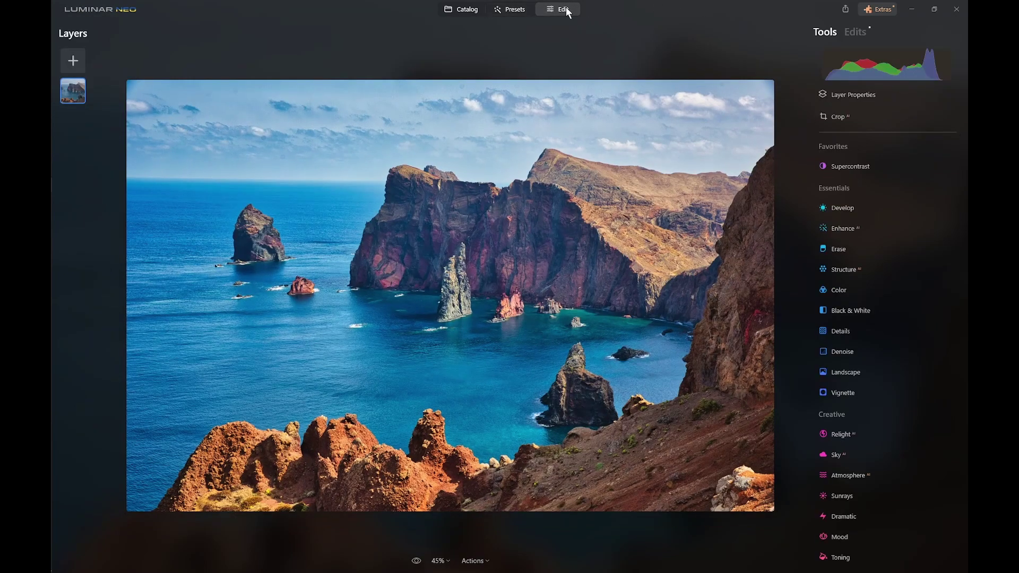
pyautogui.click(855, 31)
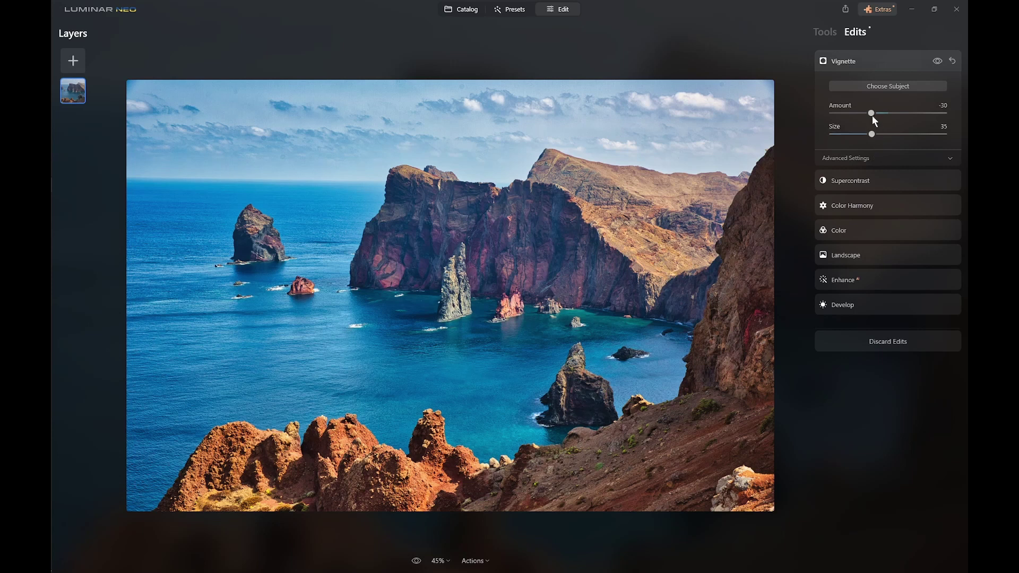
pyautogui.moveTo(872, 114)
pyautogui.mouseDown()
pyautogui.moveTo(860, 113)
pyautogui.moveTo(875, 114)
pyautogui.mouseUp()
pyautogui.click(831, 33)
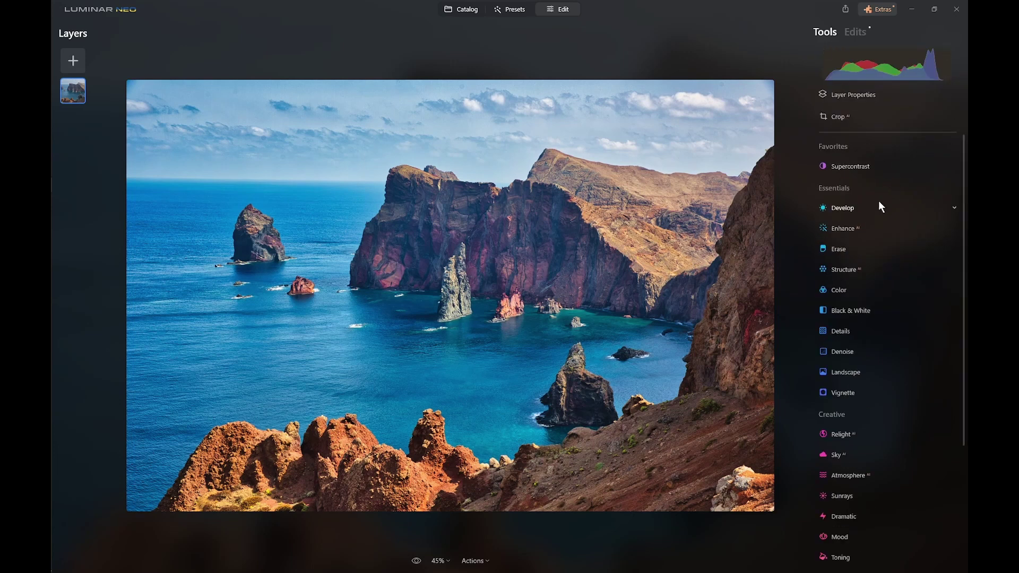
pyautogui.click(842, 229)
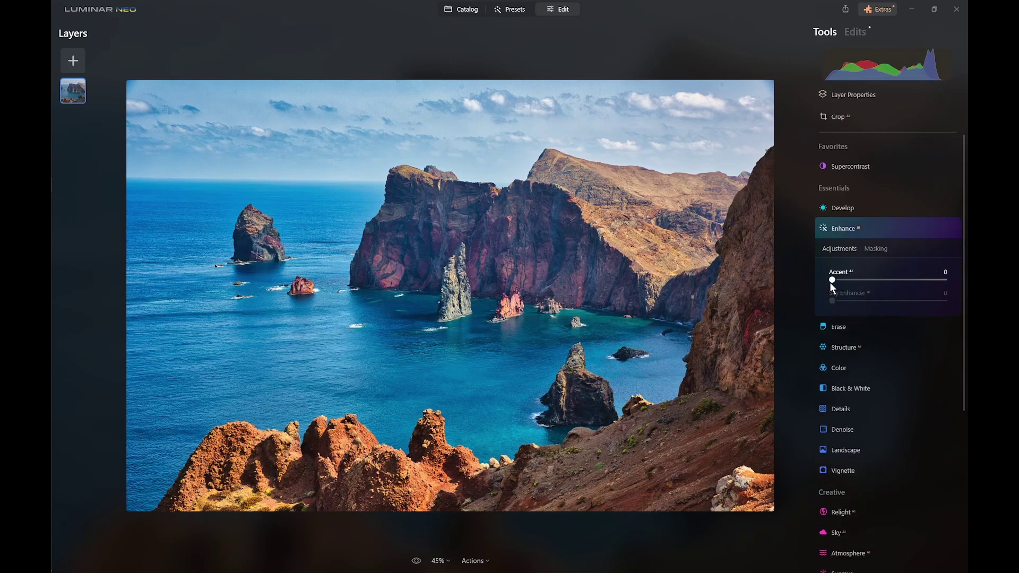
pyautogui.moveTo(830, 282); pyautogui.dragTo(860, 283)
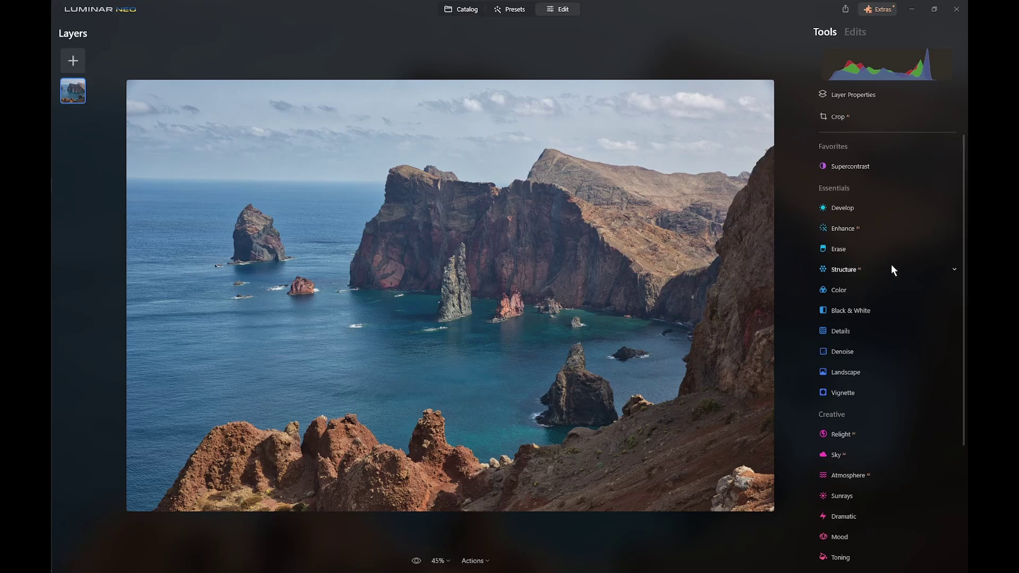
# - Convert the cliff photo to black and white and add an S-shaped tone curve in Develop
pyautogui.click(842, 310)
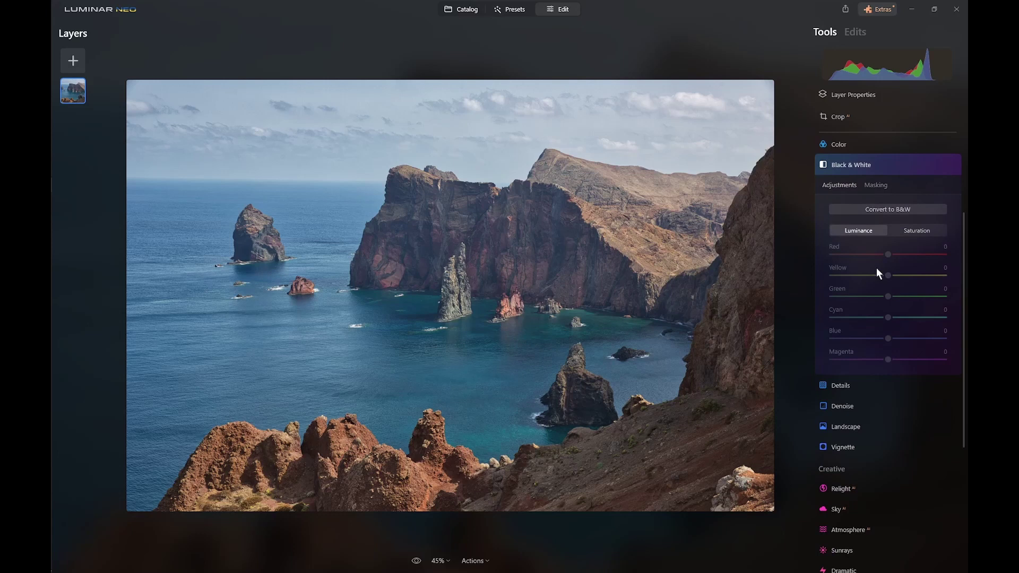
pyautogui.click(885, 208)
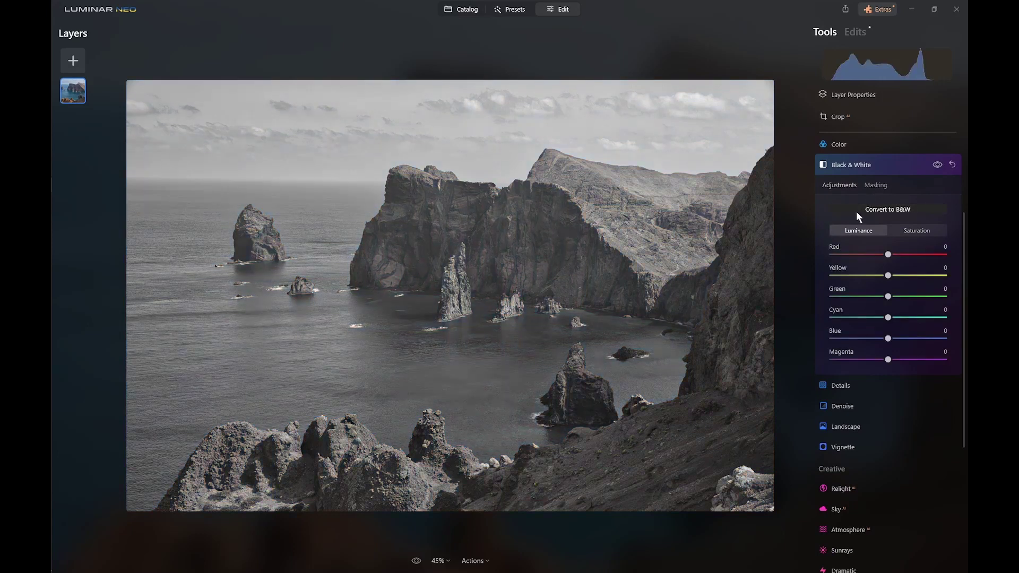
pyautogui.scroll(3, 861, 350)
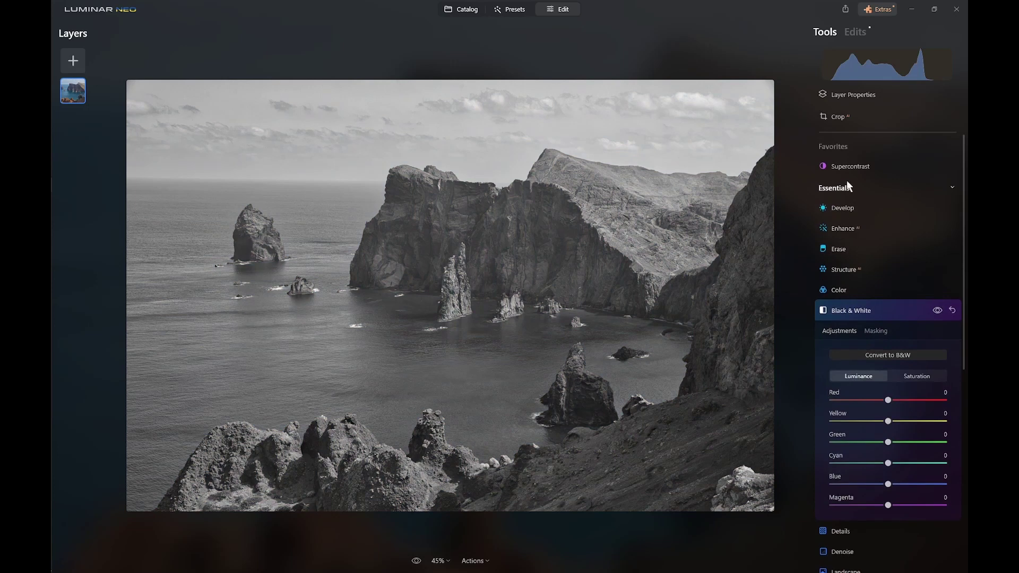
pyautogui.click(842, 208)
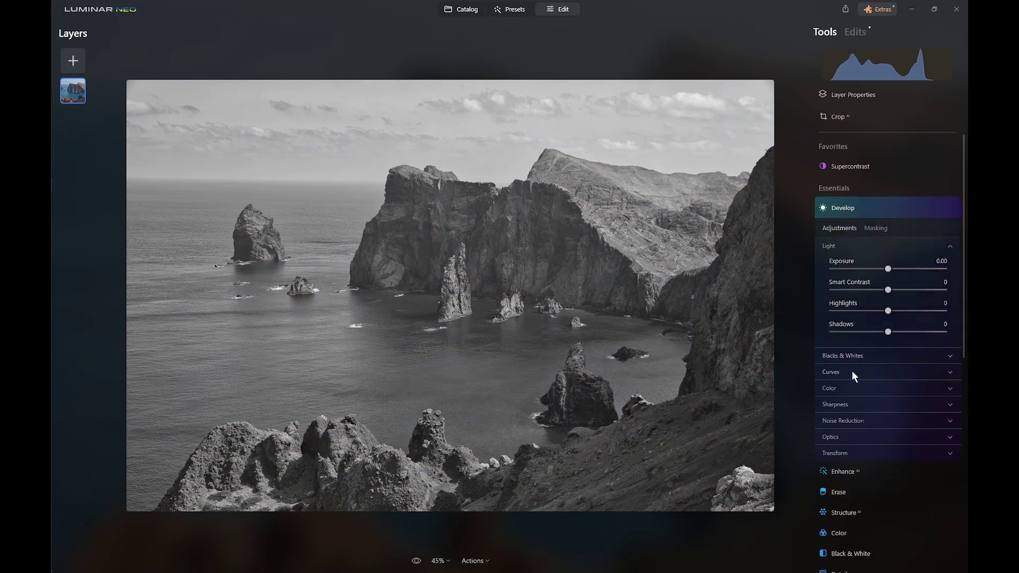
pyautogui.click(852, 372)
pyautogui.moveTo(916, 428); pyautogui.dragTo(914, 421)
pyautogui.moveTo(862, 471); pyautogui.dragTo(864, 493)
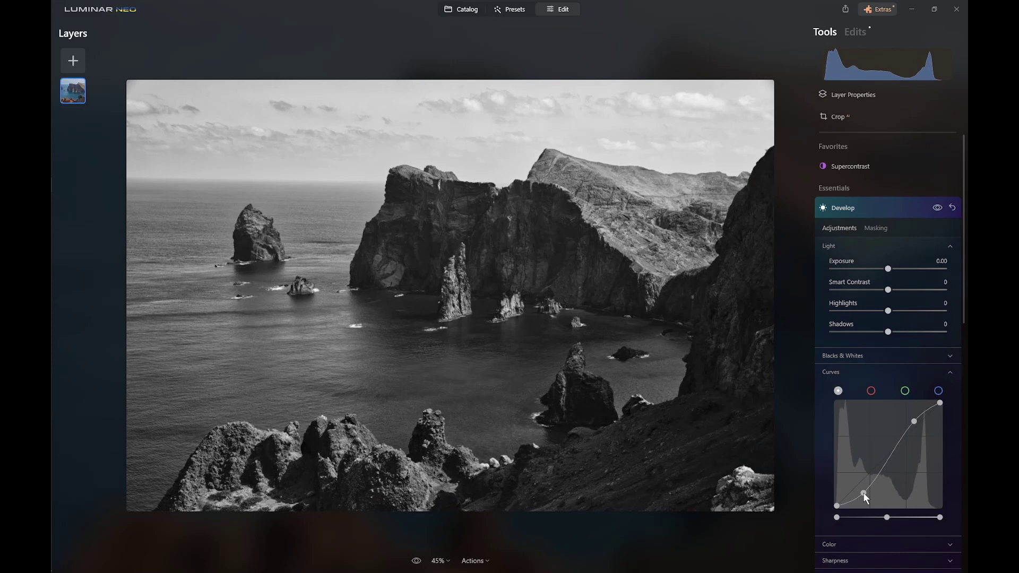
# - Raise Enhance AI Accent on the monochrome photo, leaving Sky Enhancer off
pyautogui.click(842, 206)
pyautogui.click(844, 231)
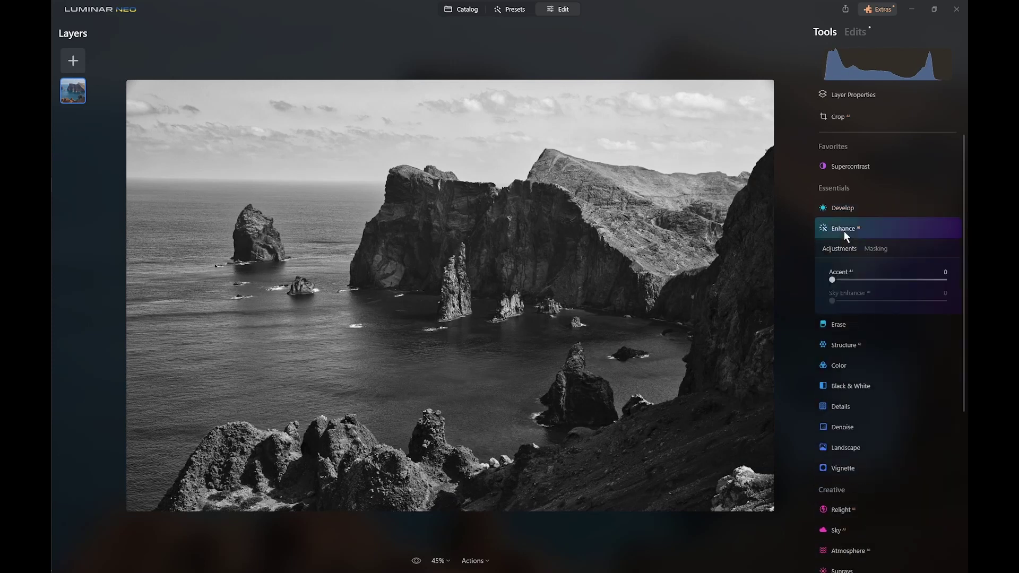
pyautogui.moveTo(833, 280); pyautogui.dragTo(878, 280)
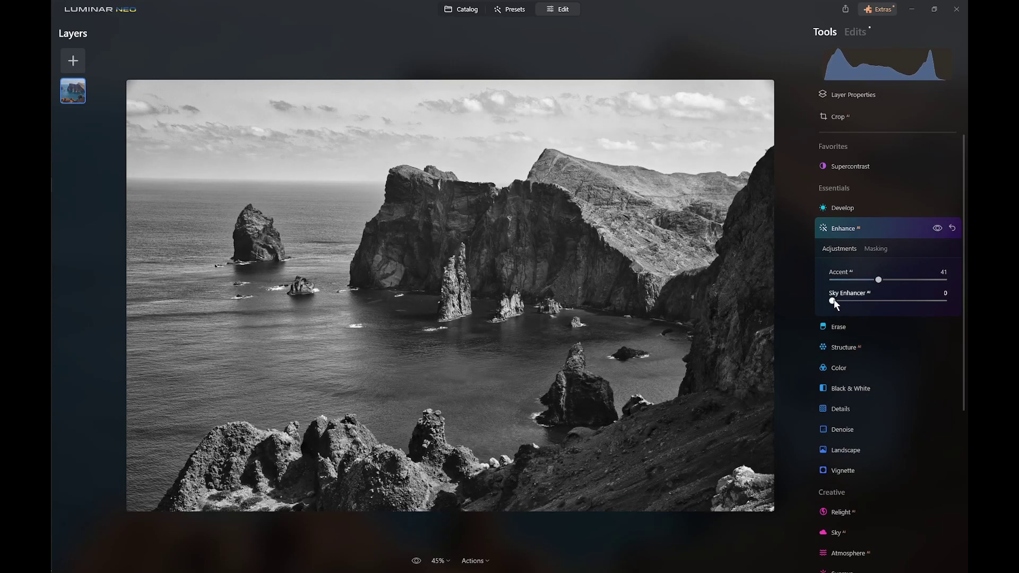
pyautogui.moveTo(834, 300)
pyautogui.mouseDown()
pyautogui.moveTo(885, 298)
pyautogui.moveTo(820, 299)
pyautogui.mouseUp()
# - Set Details to Small 19, Medium 17, Large 9, Sharpen 8, compare with the original, then collapse Details
pyautogui.click(846, 410)
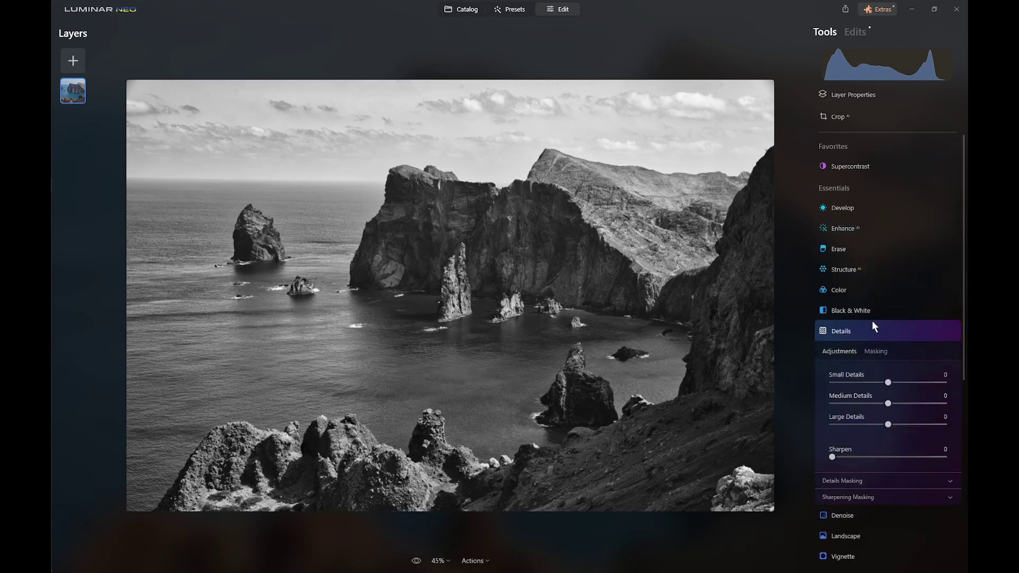
pyautogui.moveTo(888, 382); pyautogui.dragTo(894, 425)
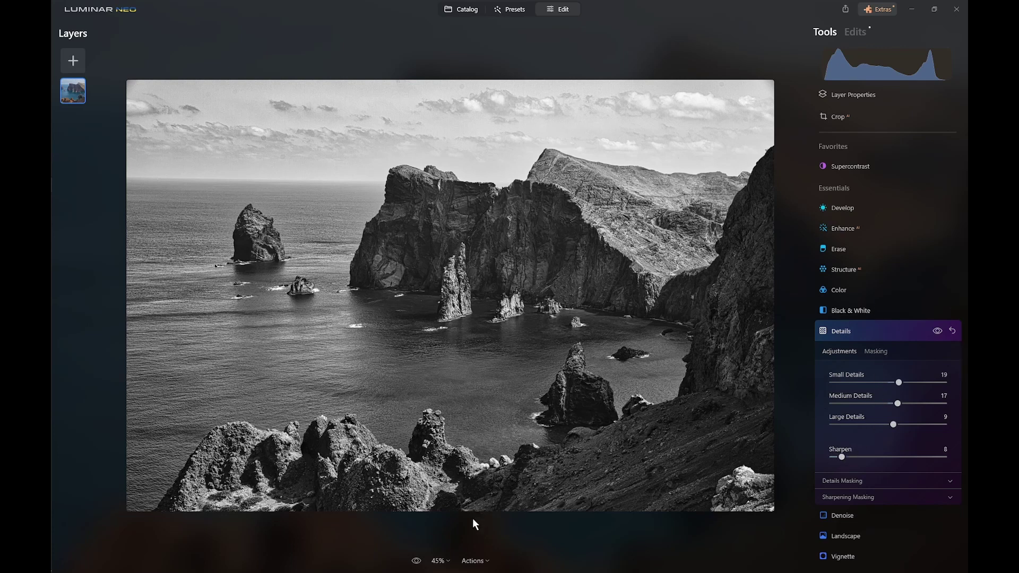
pyautogui.click(418, 563)
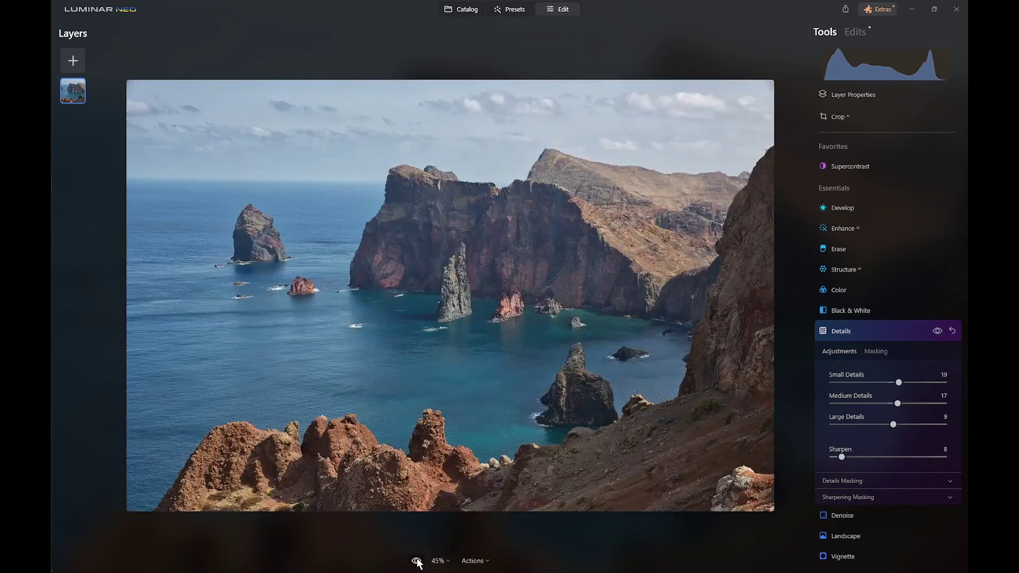
pyautogui.click(417, 563)
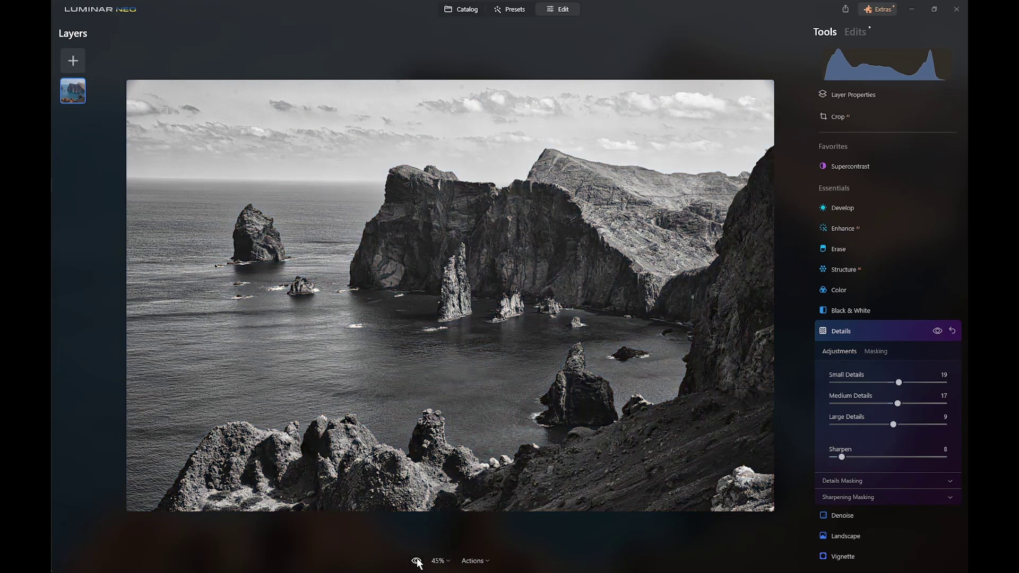
pyautogui.click(839, 331)
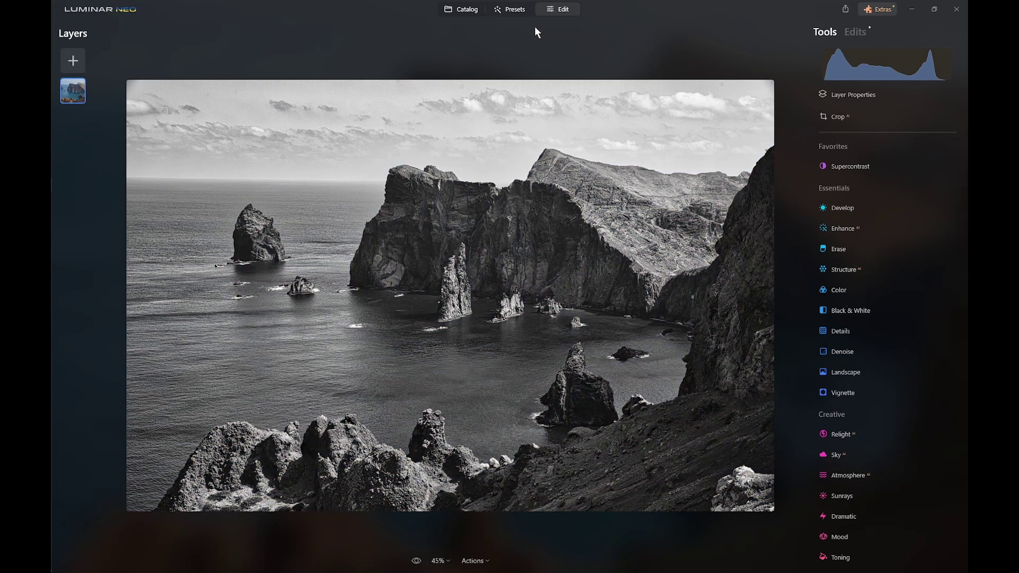
# - Save the black-and-white edit as a new preset named 'Crunchy B&W'
pyautogui.click(484, 561)
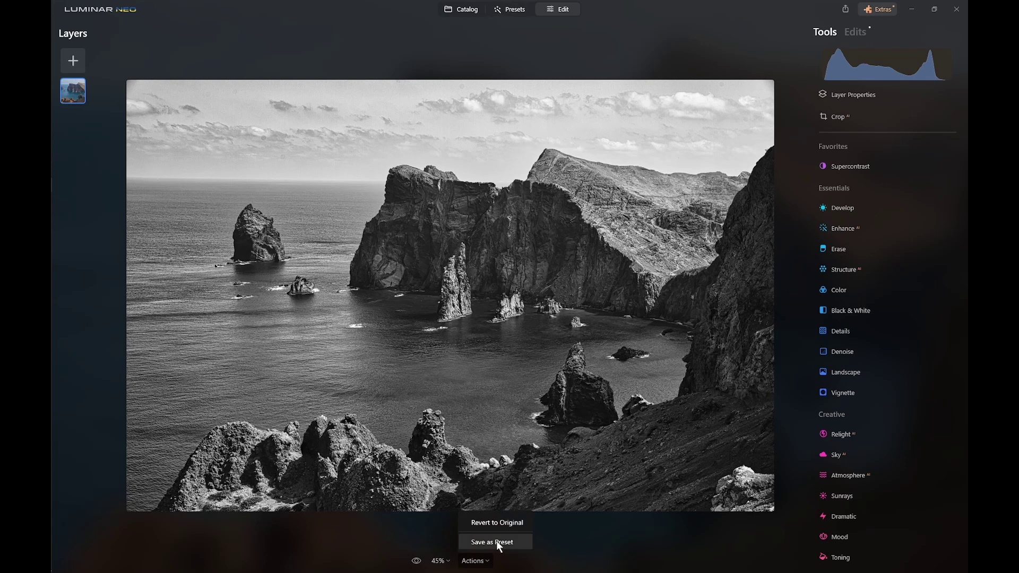
pyautogui.click(496, 541)
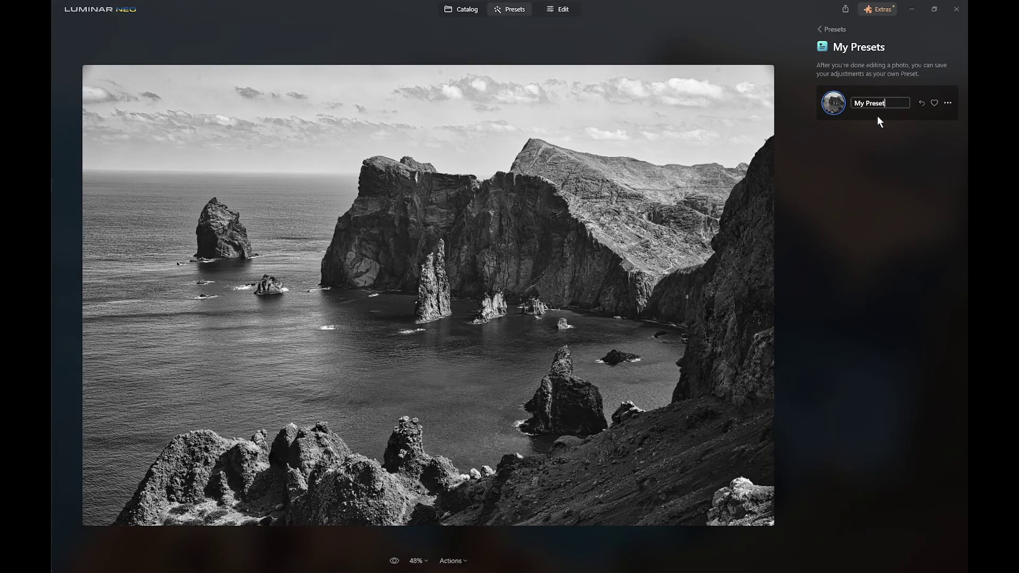
pyautogui.moveTo(886, 103); pyautogui.dragTo(843, 106)
pyautogui.write('Crinchy B&W')
pyautogui.hotkey('shift', 'Left')
pyautogui.write('u')
pyautogui.press('Return')
pyautogui.click(453, 561)
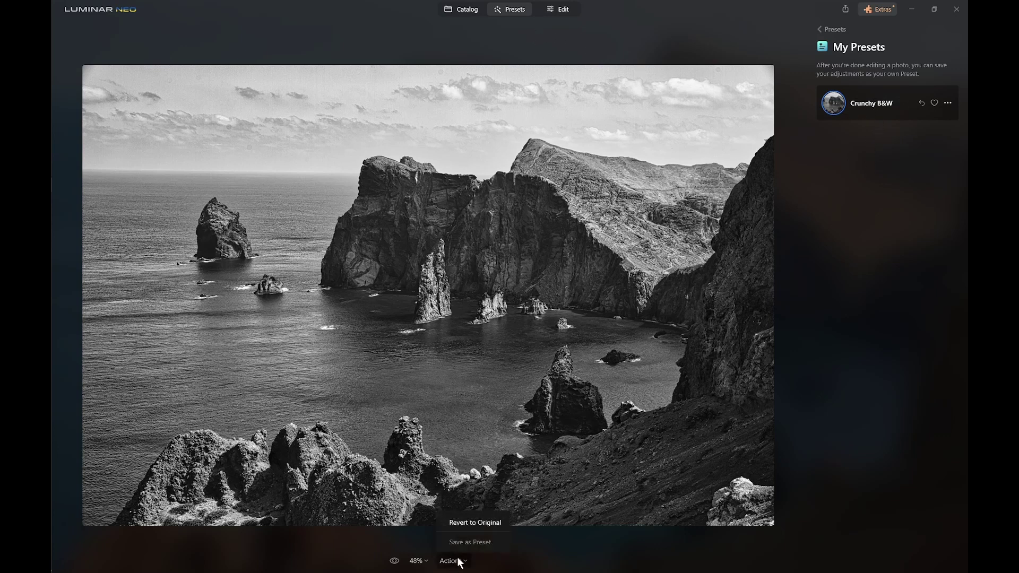
# - Revert the sea-cliff photo to its original and select the autumn valley photo in the Catalog
pyautogui.click(475, 523)
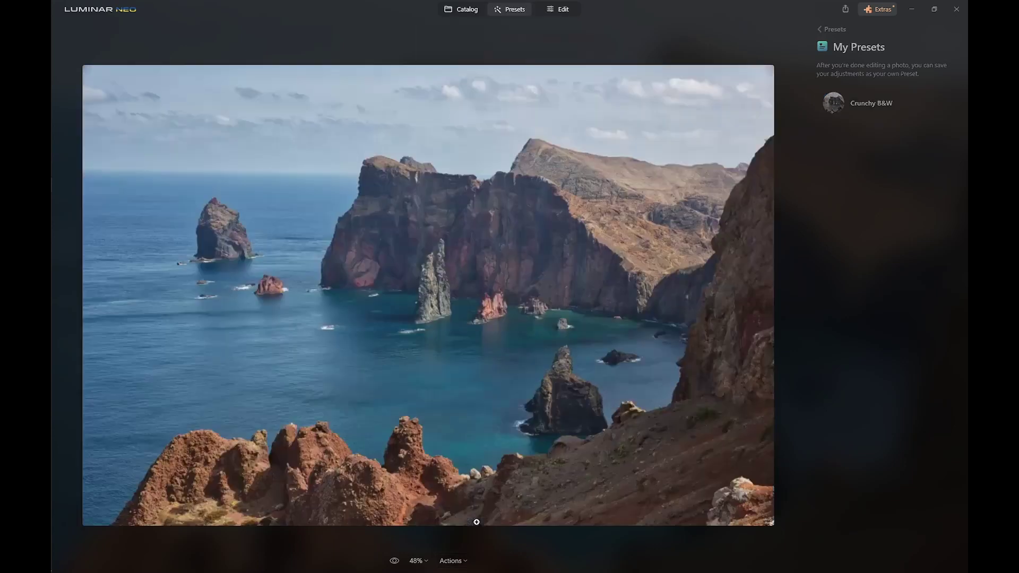
pyautogui.click(469, 15)
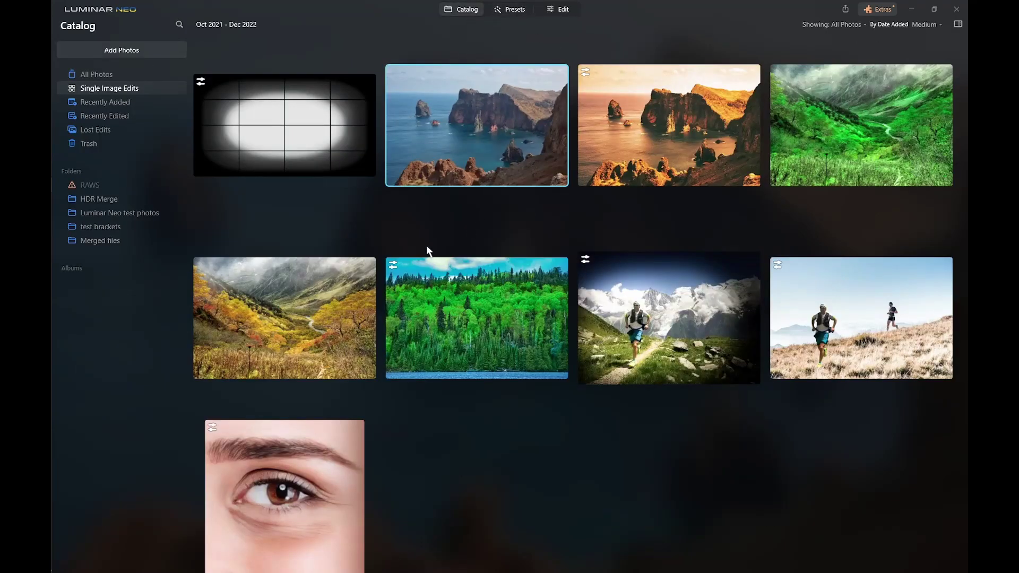
pyautogui.click(295, 297)
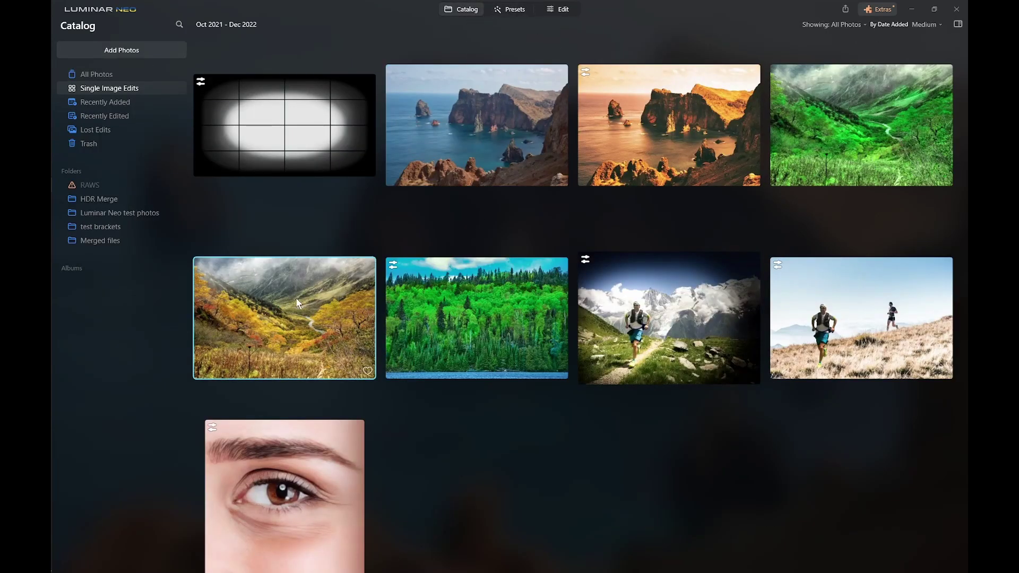
# - Apply the Crunchy B&W preset from My Presets to the autumn valley photo
pyautogui.click(511, 8)
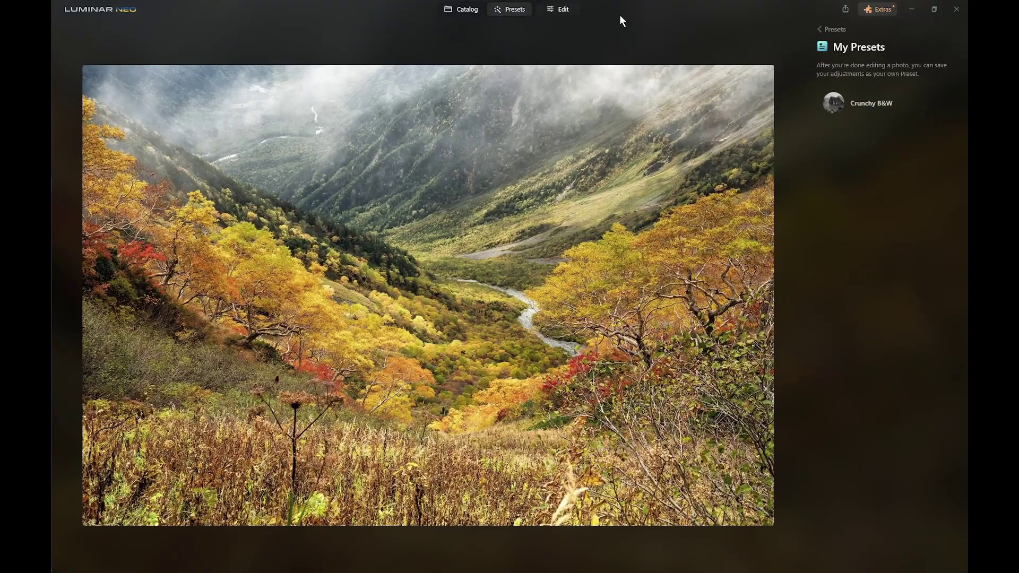
pyautogui.click(821, 30)
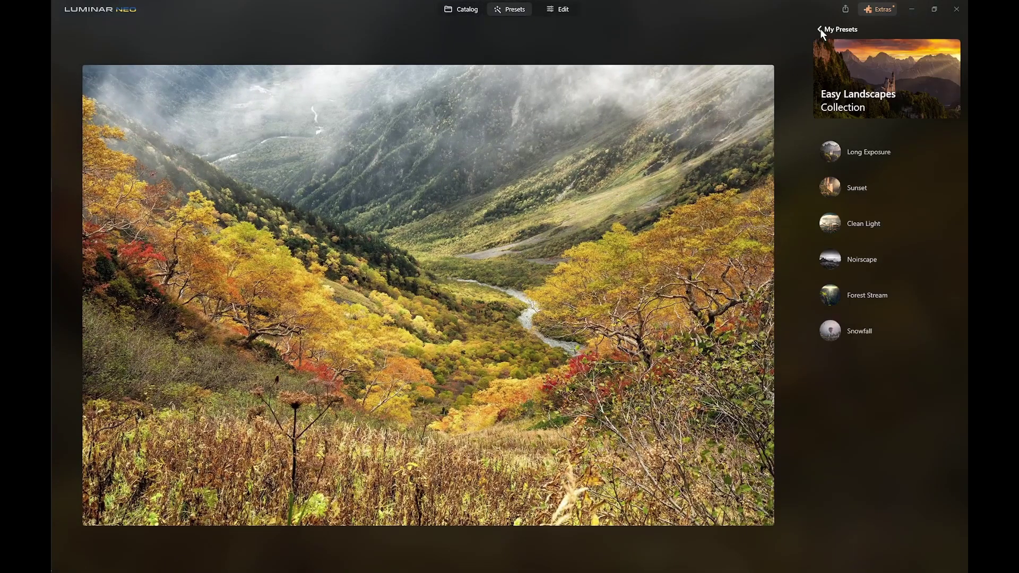
pyautogui.click(821, 29)
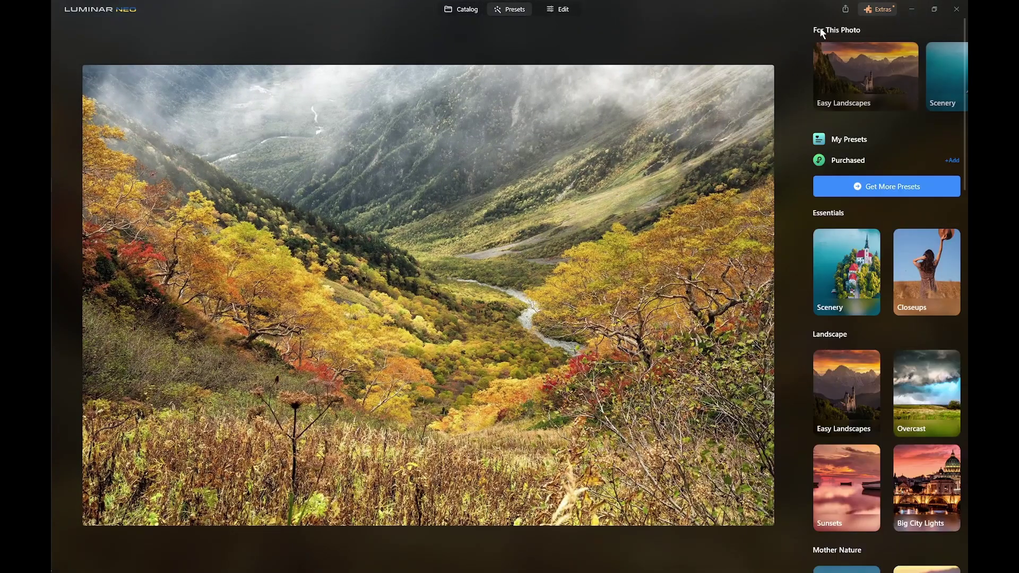
pyautogui.click(864, 139)
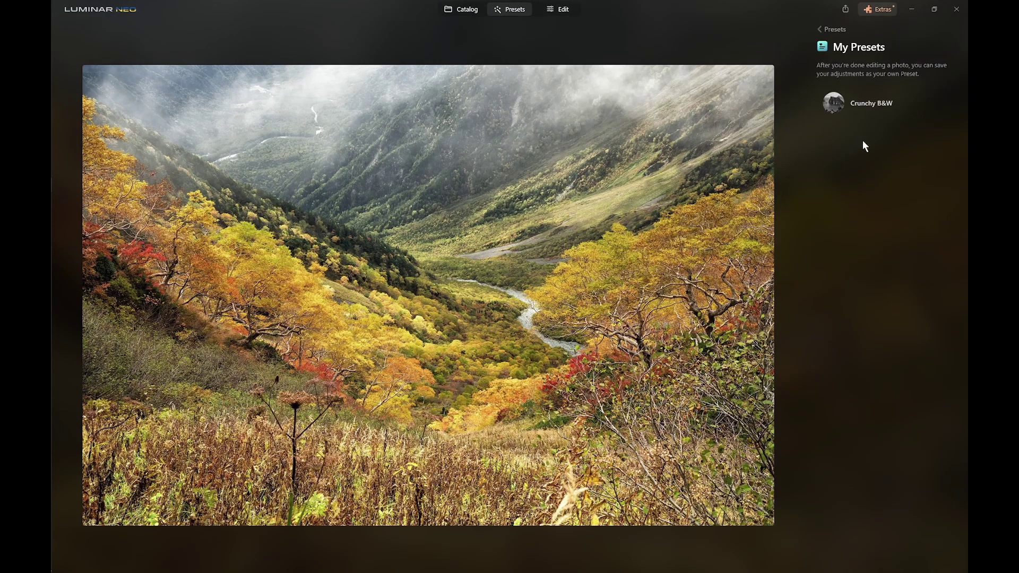
pyautogui.click(835, 103)
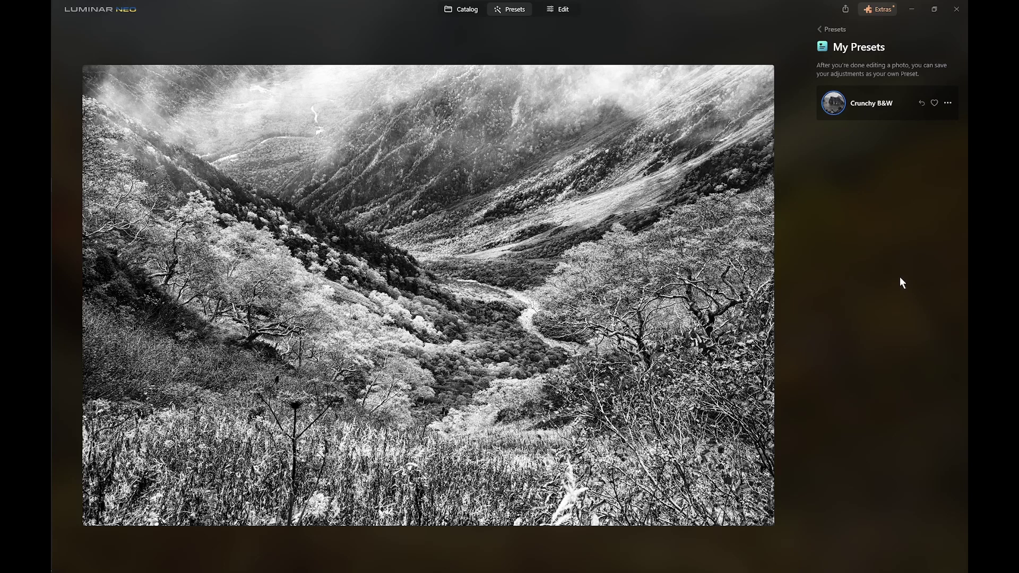
# - Return to the black-and-white sea-cliff photo and open the Crunchy B&W preset's options menu
pyautogui.press('Right')
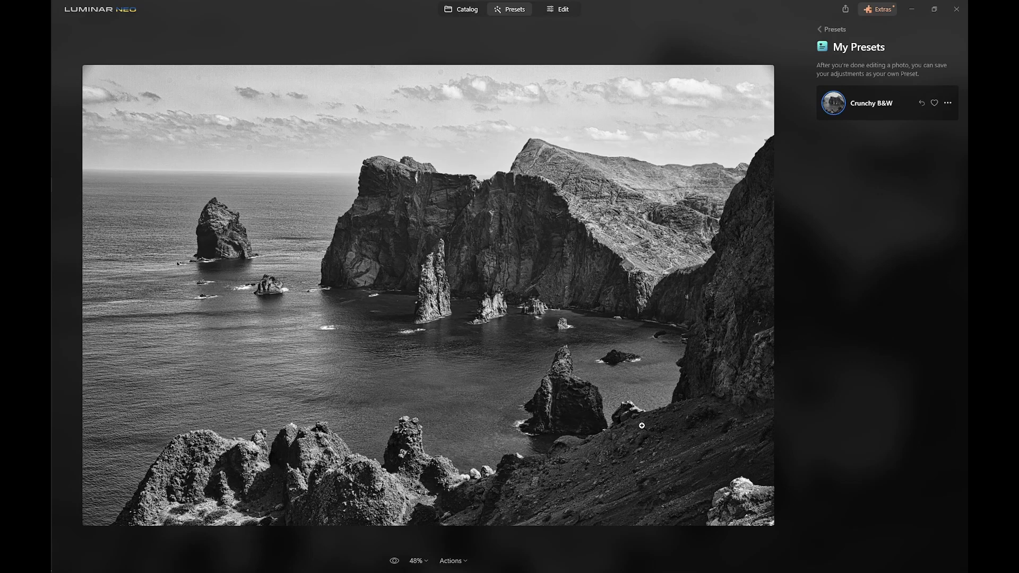
pyautogui.click(465, 561)
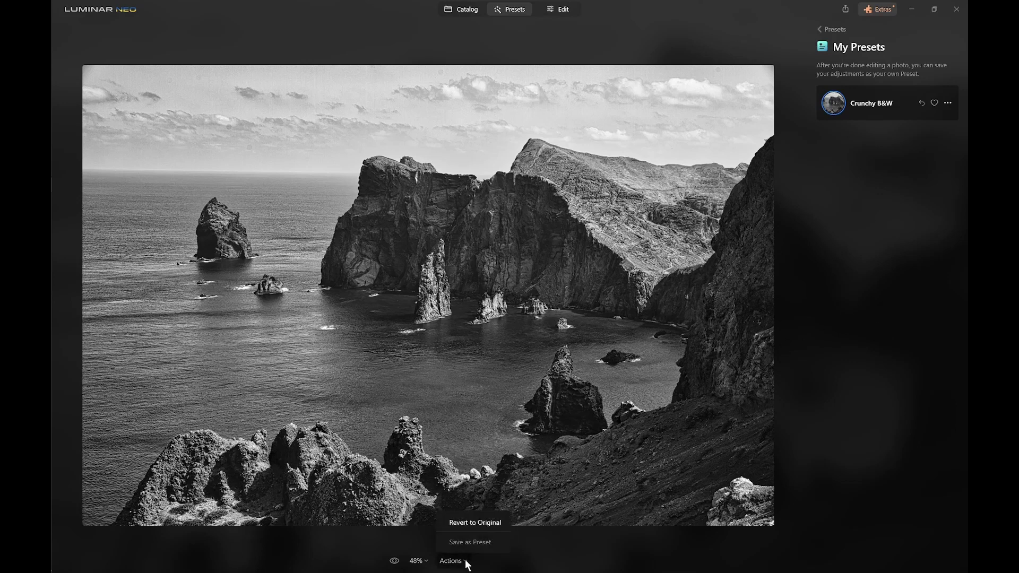
pyautogui.click(484, 523)
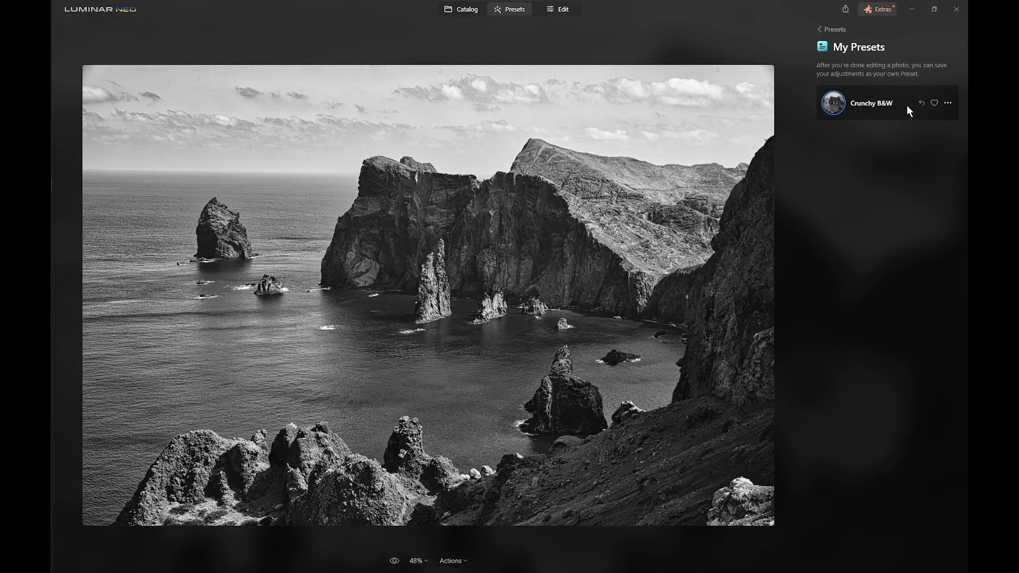
pyautogui.click(948, 103)
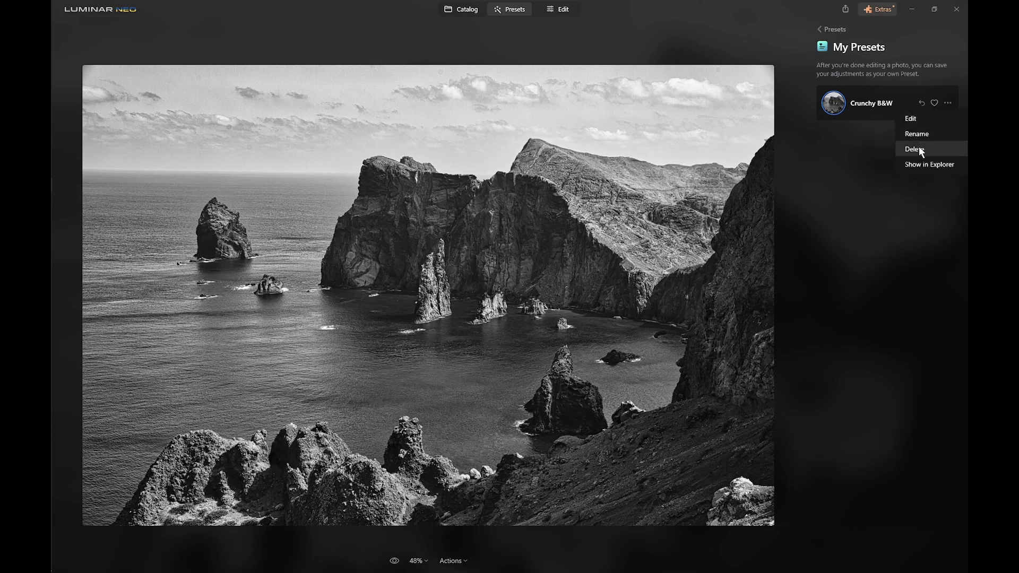
# - Raise Crunchy B&W's Large Details from 9 to 12, then show the preset in Explorer
pyautogui.click(912, 117)
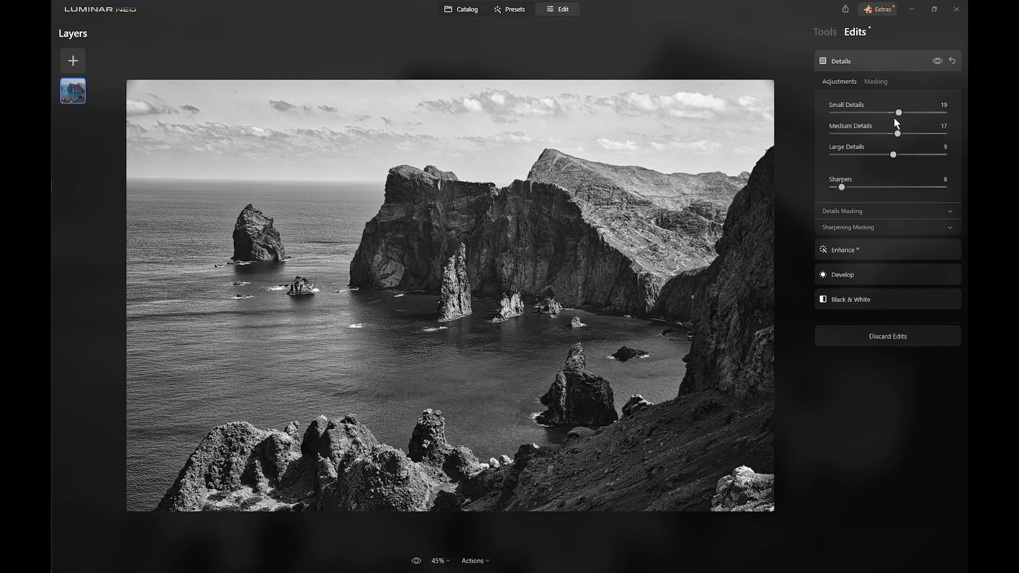
pyautogui.moveTo(894, 154)
pyautogui.mouseDown()
pyautogui.moveTo(920, 154)
pyautogui.moveTo(901, 155)
pyautogui.mouseUp()
pyautogui.click(524, 11)
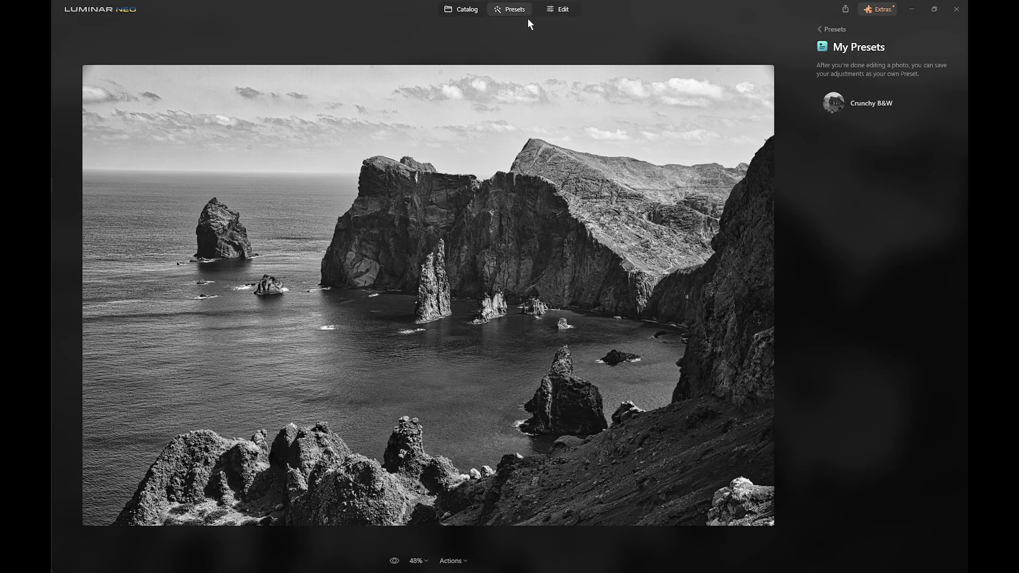
pyautogui.click(949, 104)
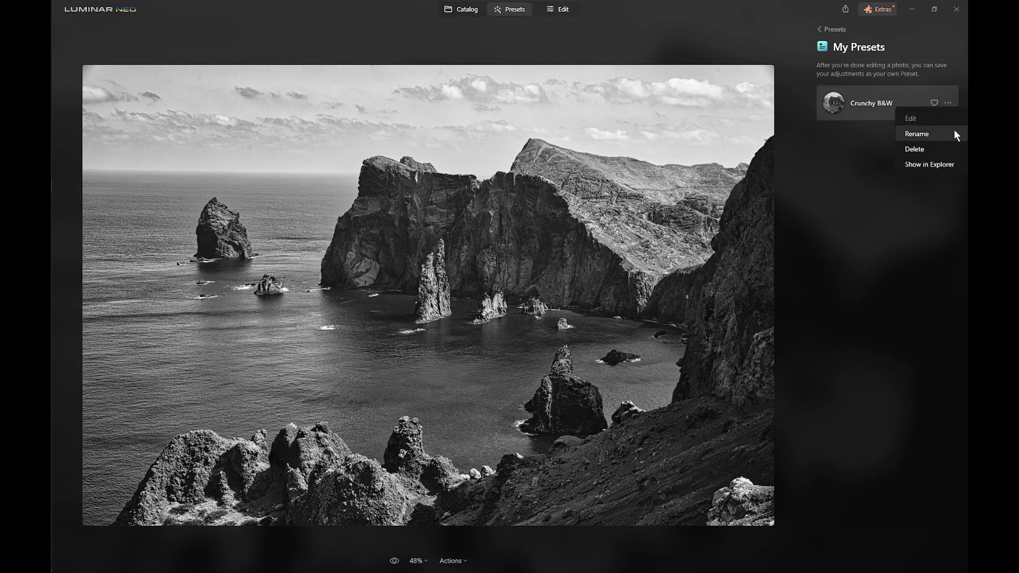
pyautogui.click(932, 165)
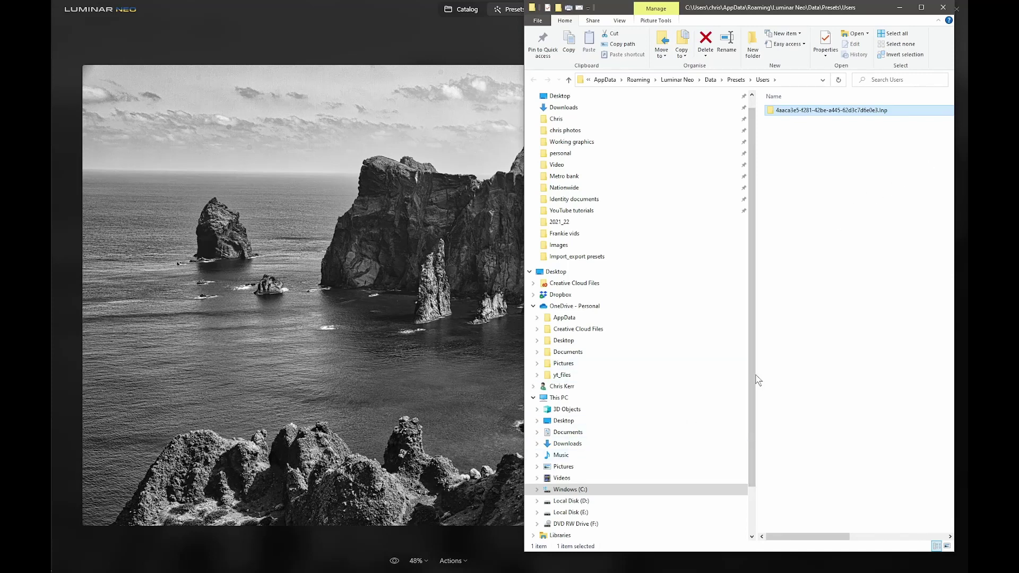
# - Expand Windows (C:) > Users > user folder > AppData > Roaming > Luminar Neo > Data, then maximize Explorer
pyautogui.click(537, 490)
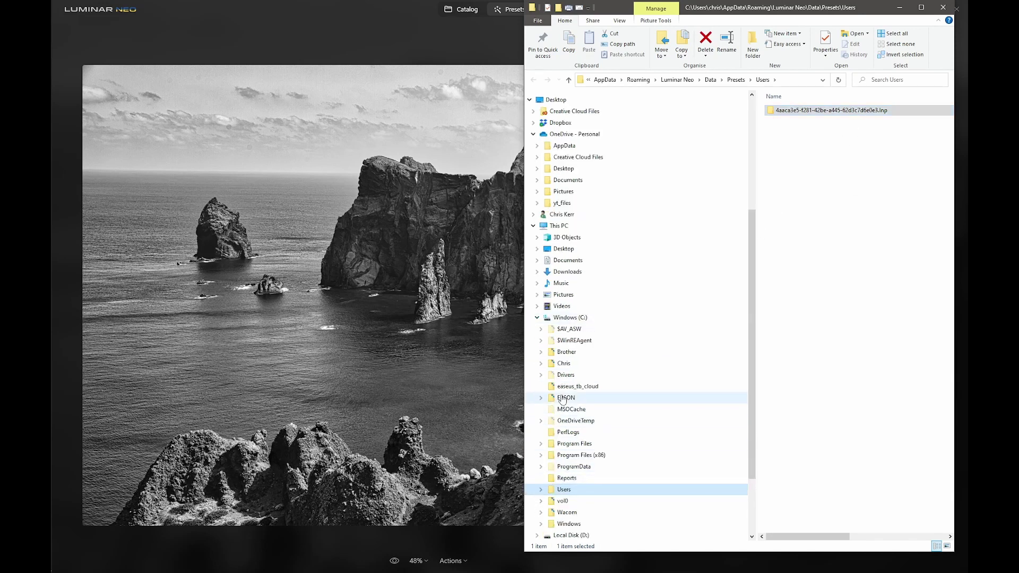
pyautogui.click(541, 490)
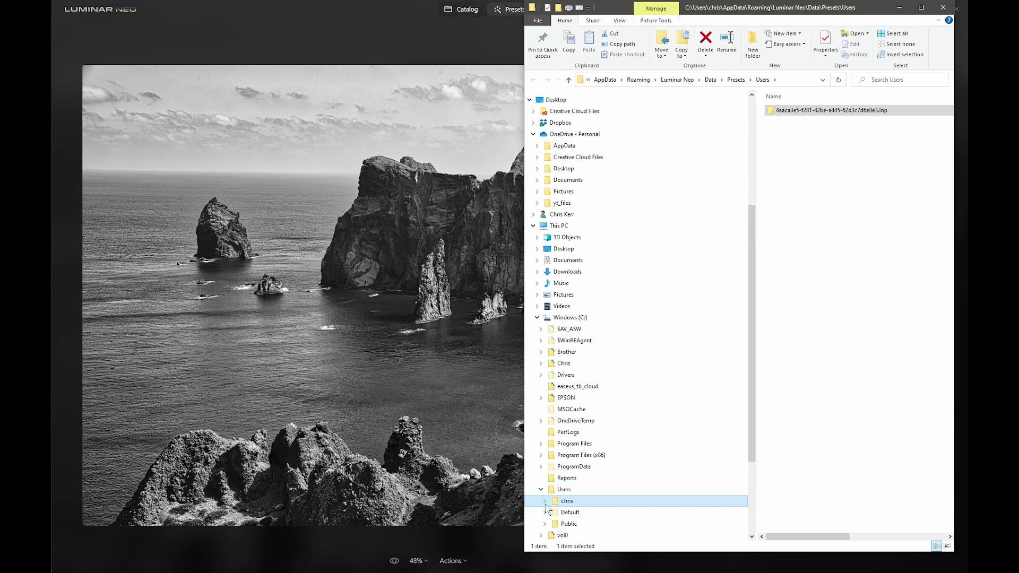
pyautogui.click(545, 502)
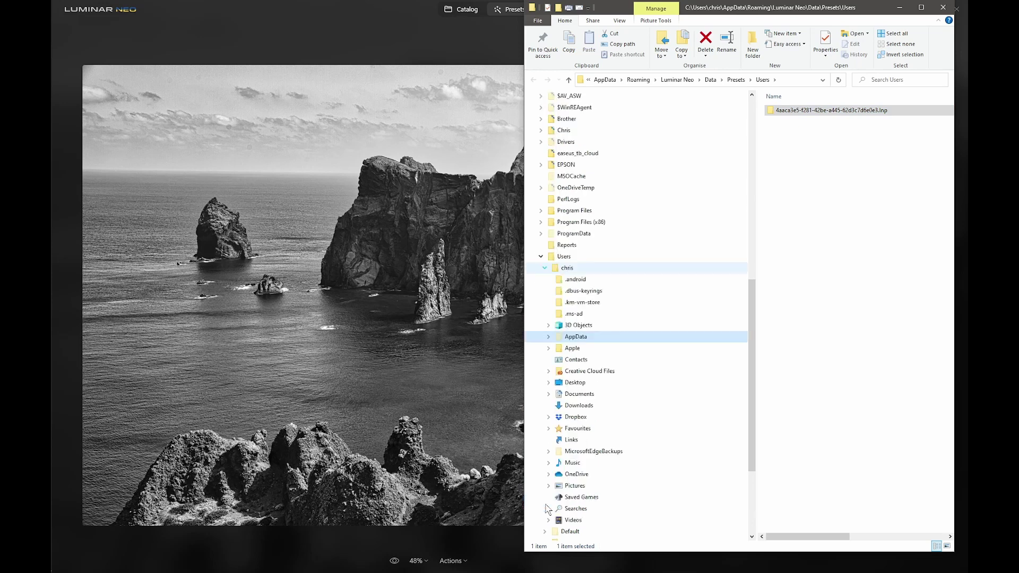
pyautogui.click(548, 337)
pyautogui.click(552, 371)
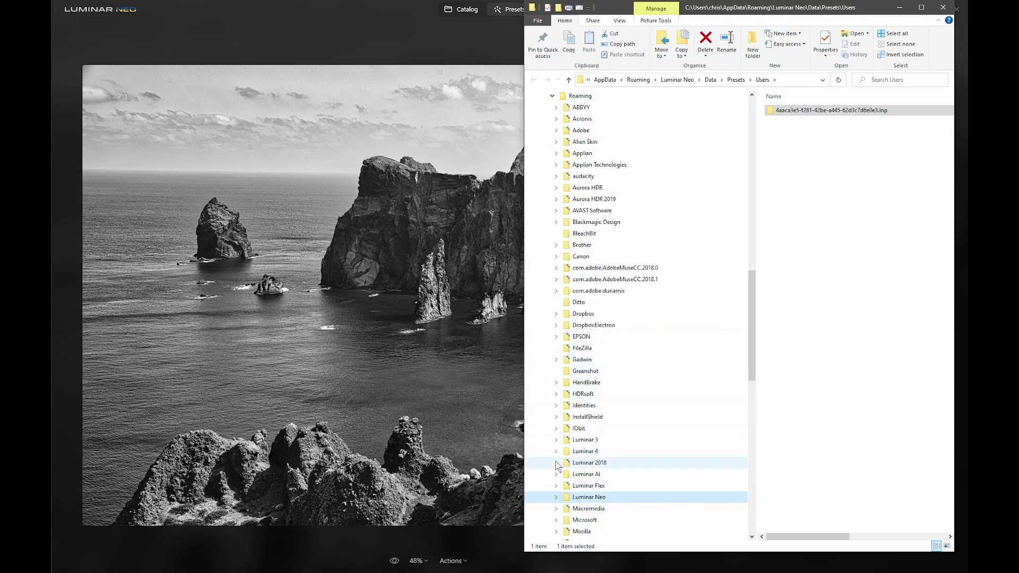
pyautogui.click(556, 496)
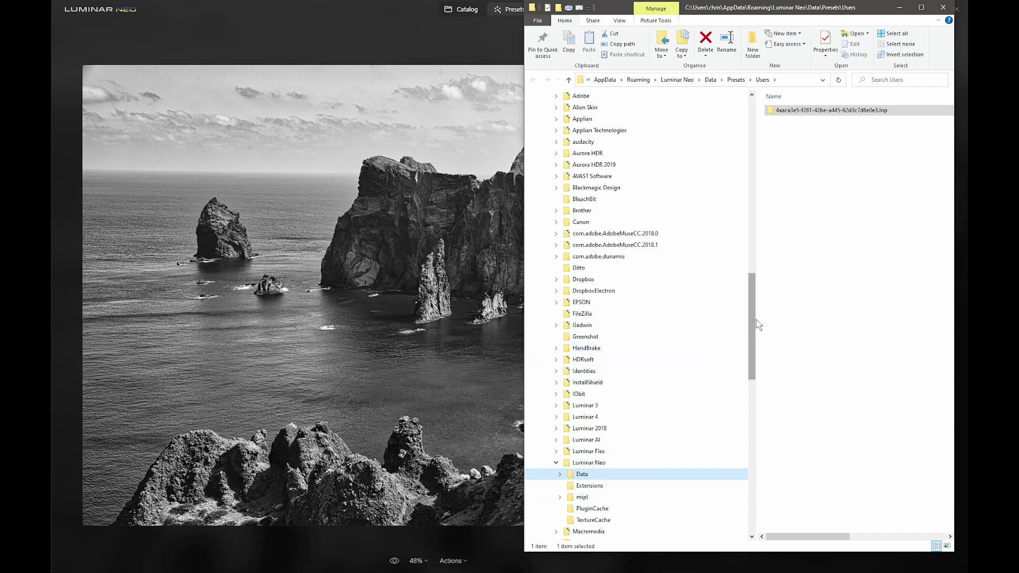
pyautogui.moveTo(756, 320); pyautogui.dragTo(766, 380)
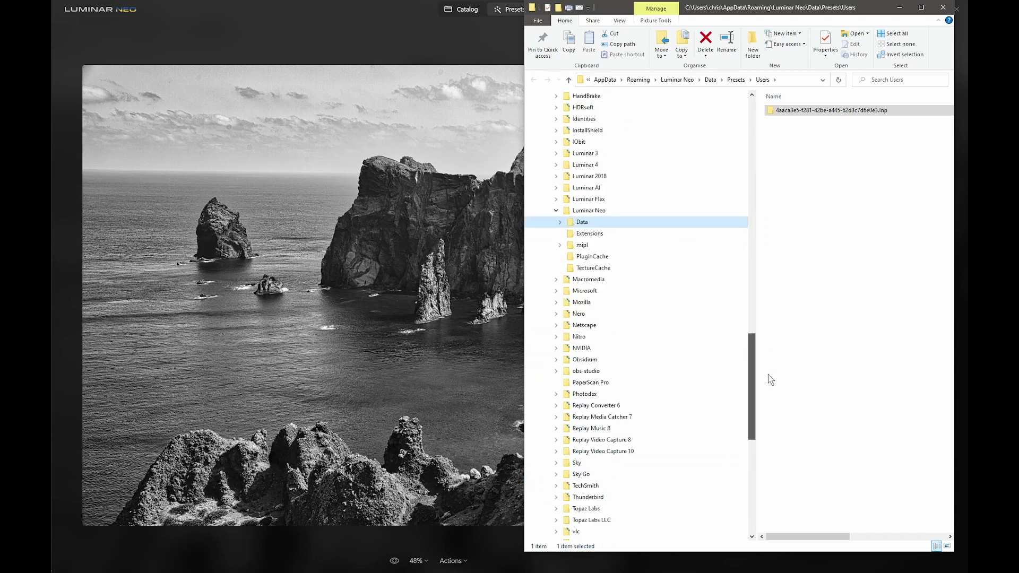
pyautogui.click(560, 223)
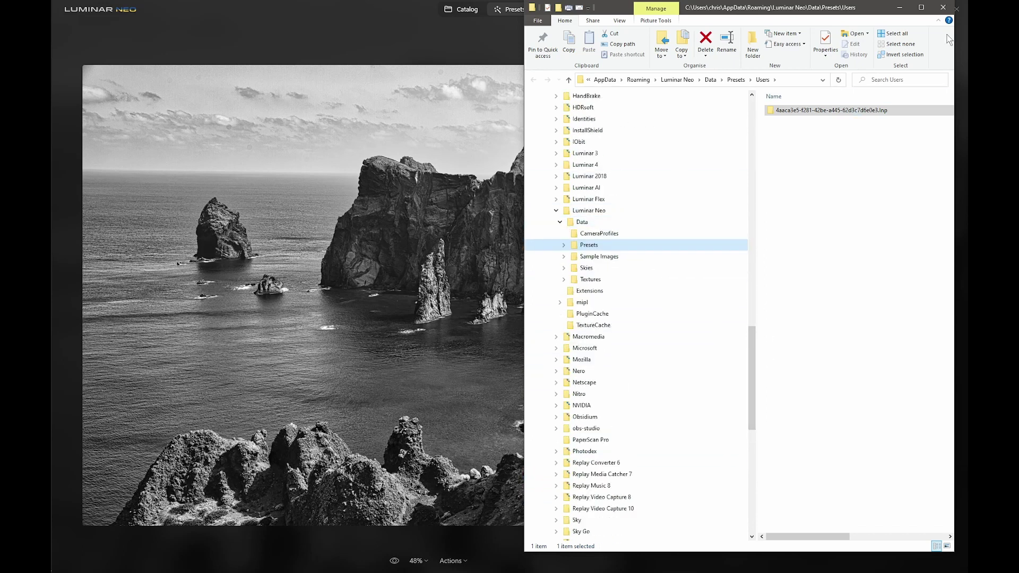
pyautogui.click(921, 7)
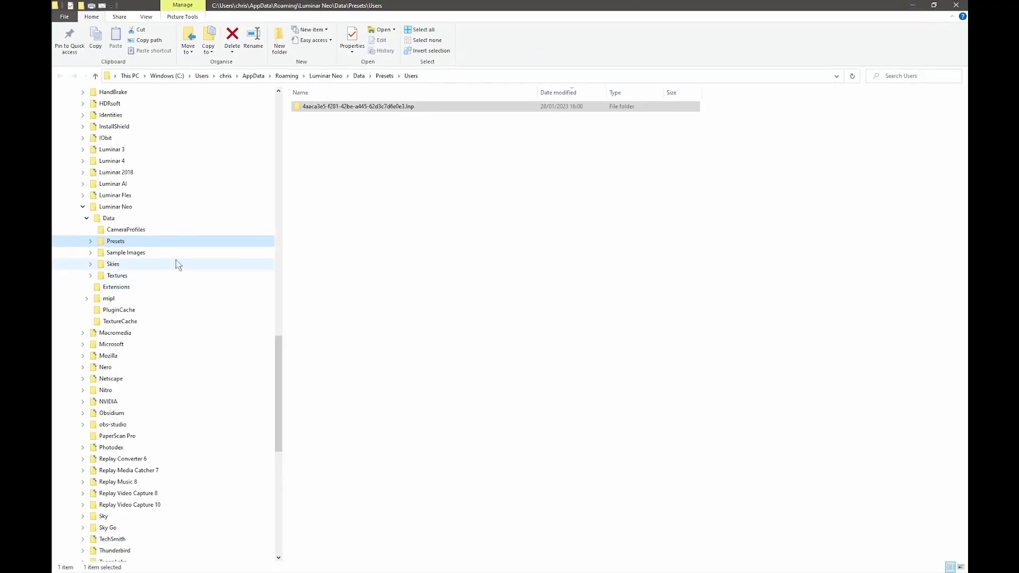
# - Browse to the Crunchy B&W preset's folder under Luminar Neo\Data\Presets\Users and check its options menu
pyautogui.click(90, 243)
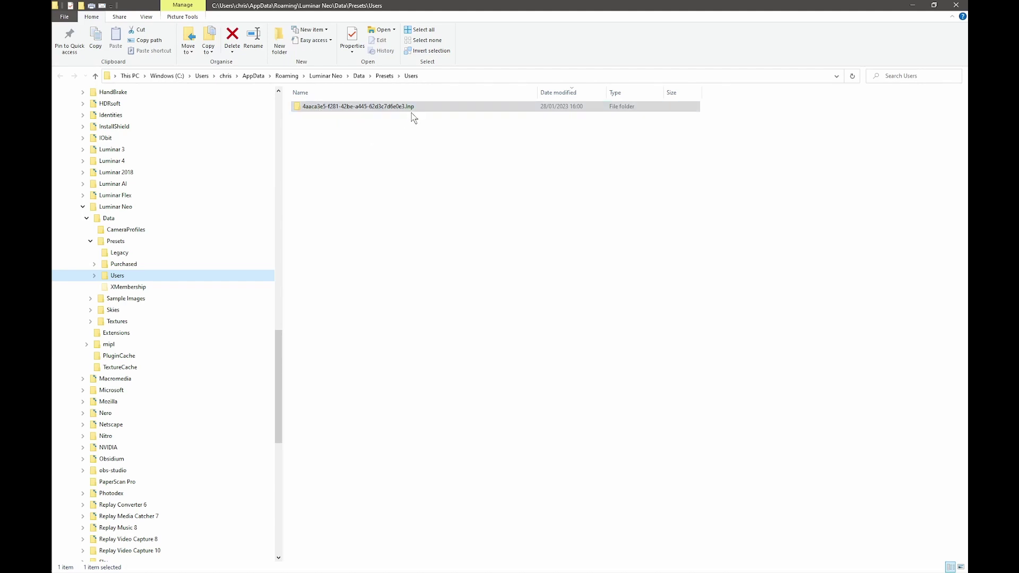
pyautogui.doubleClick(381, 111)
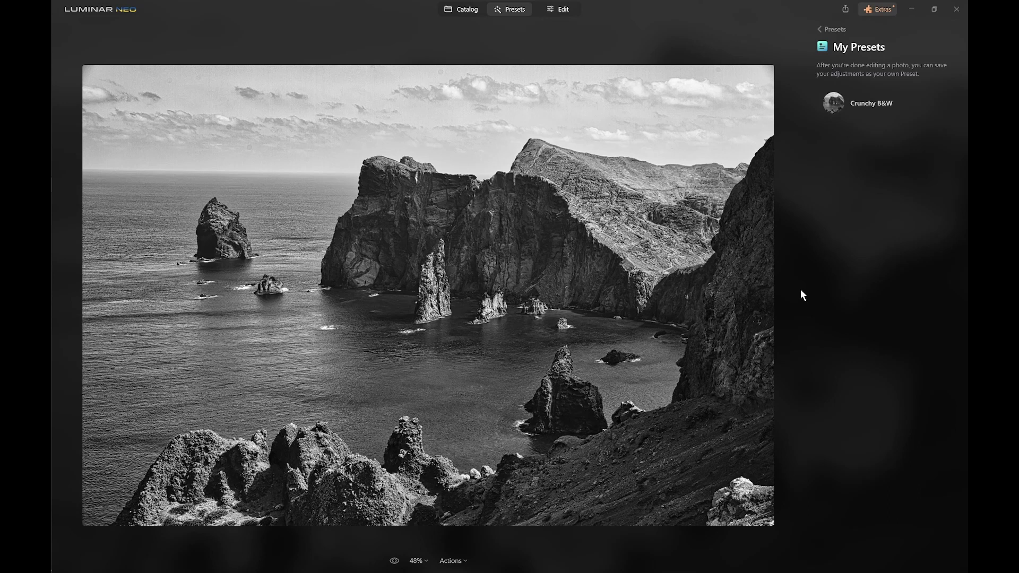
pyautogui.moveTo(923, 113)
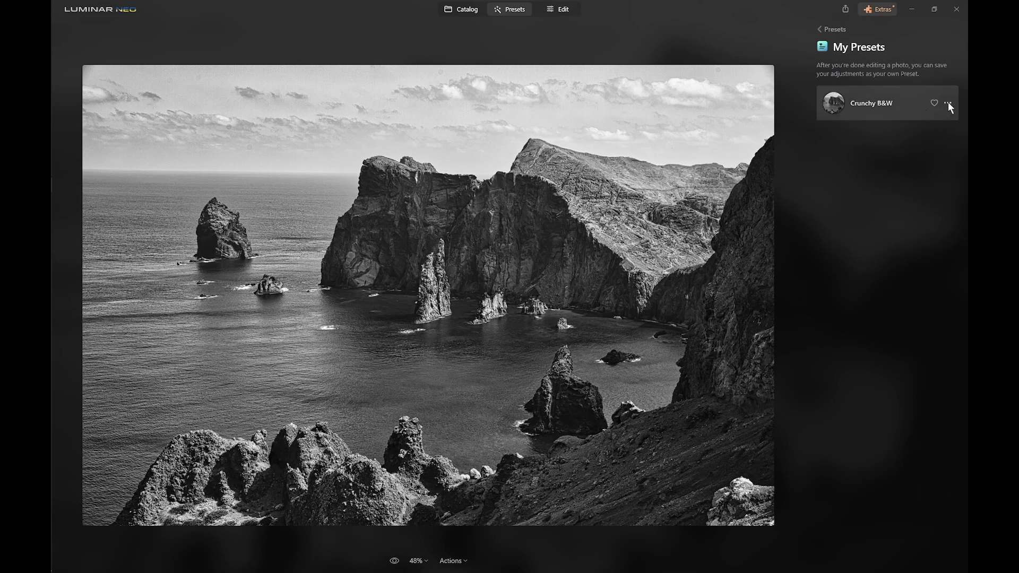
pyautogui.click(948, 103)
pyautogui.click(890, 231)
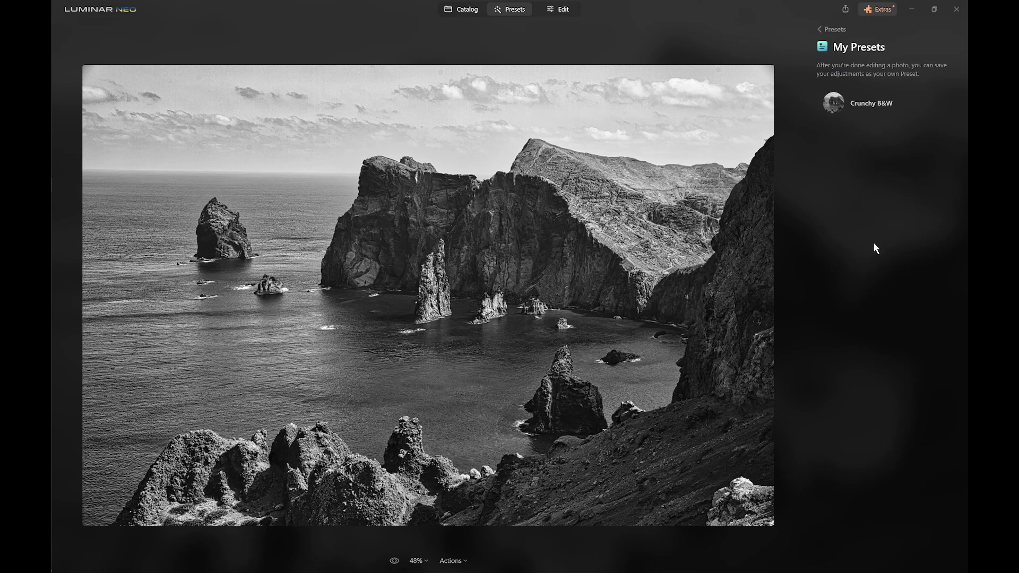
pyautogui.hotkey('alt', 'Tab')
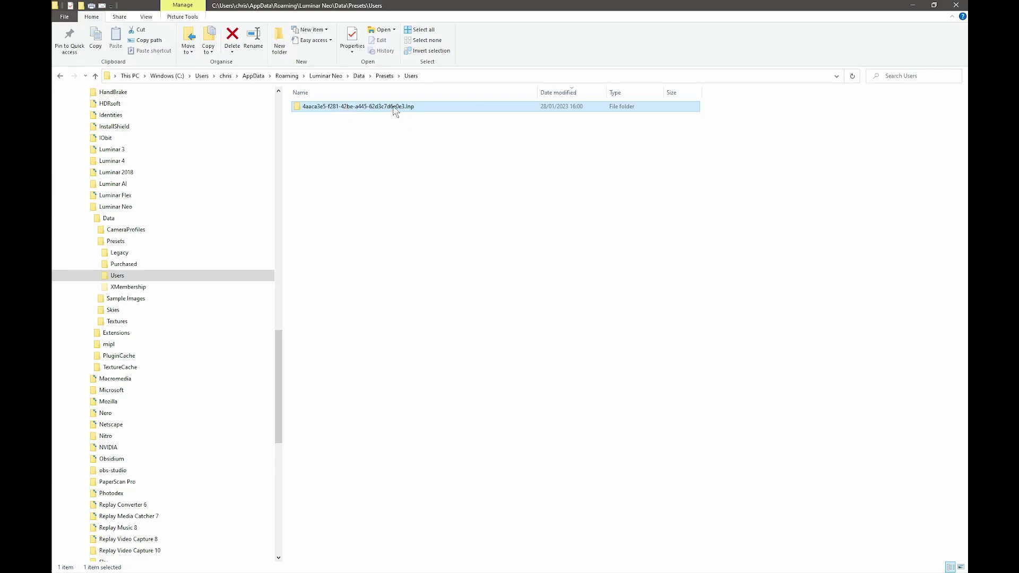
pyautogui.moveTo(395, 110)
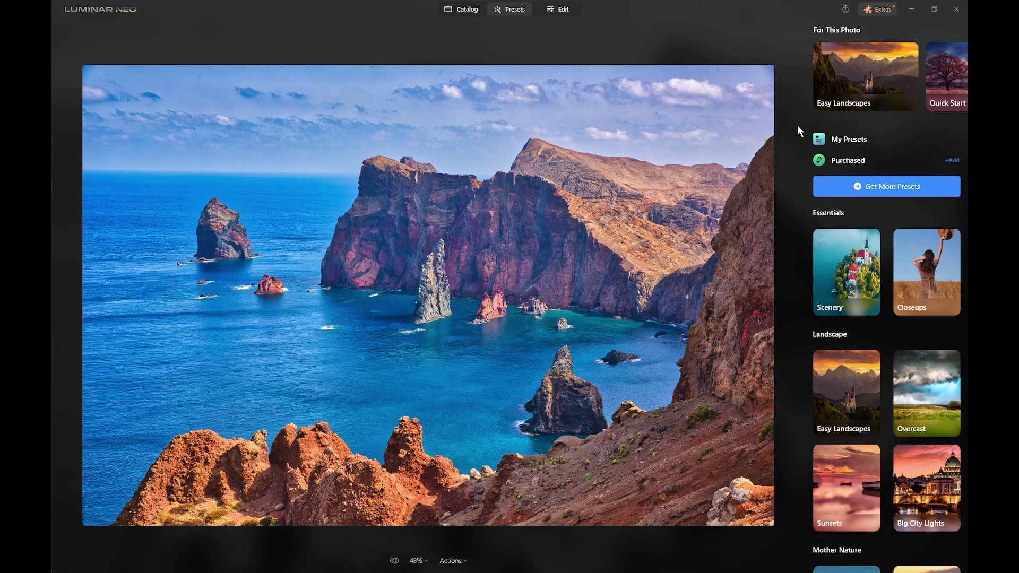
# - Show the Purchased presets category containing the Quick Start Preset Pack
pyautogui.click(848, 160)
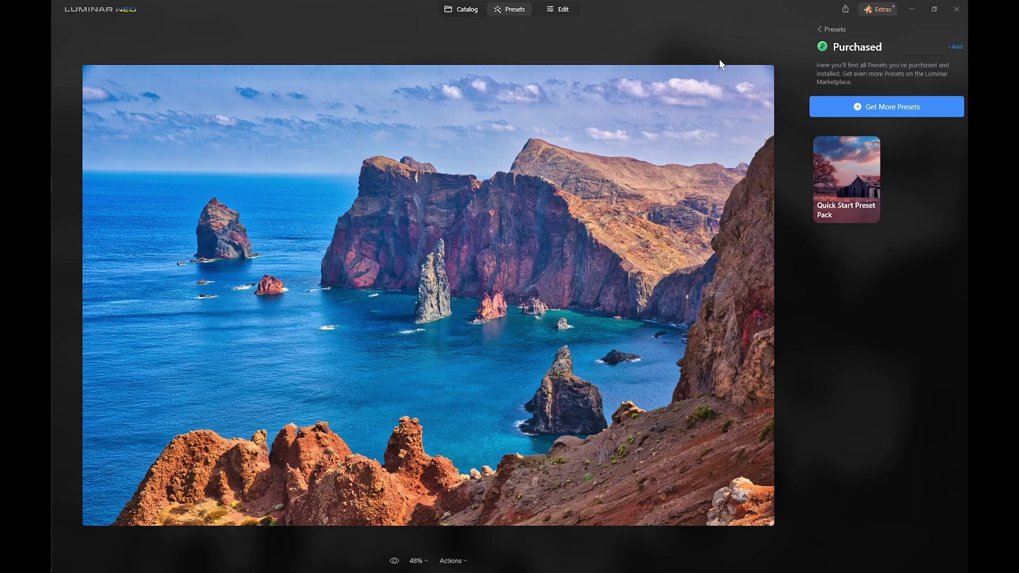
# - Select Quick+Start+Preset+Pack.lnpc in the E:\Downloads folder
pyautogui.hotkey('alt', 'Tab')
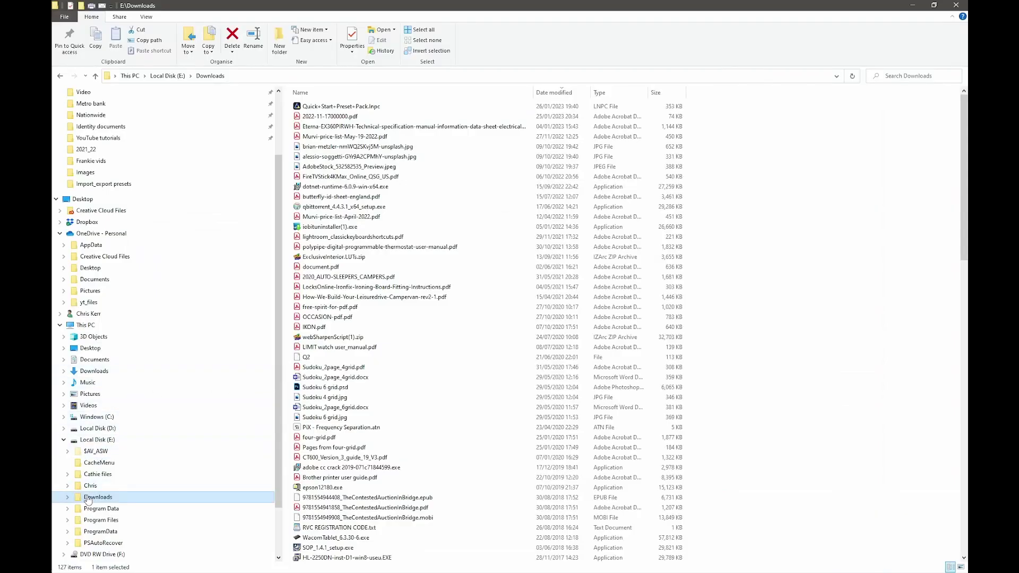
pyautogui.click(330, 109)
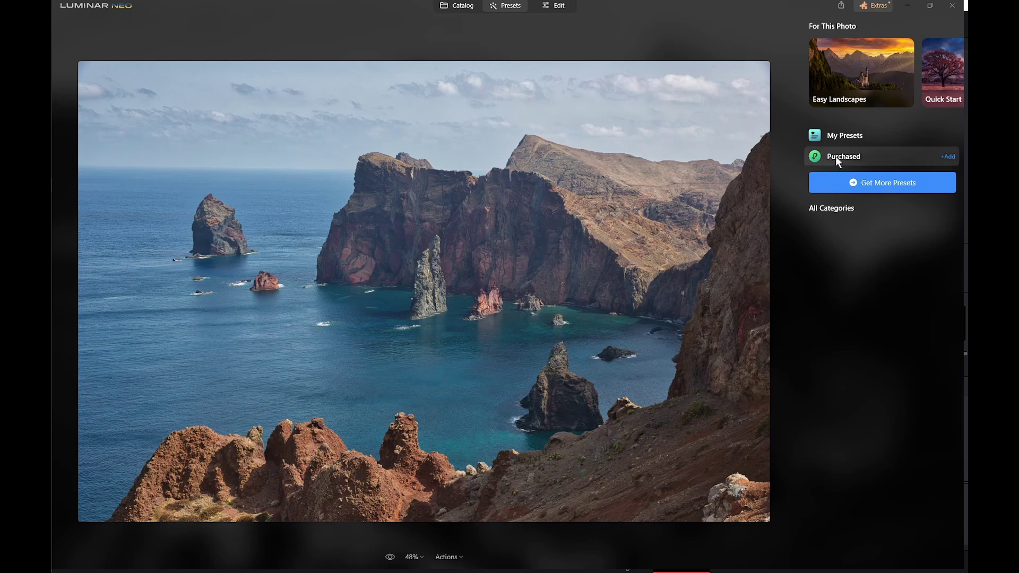
# - Open the Add Luminar Neo Preset Collection file dialog from the NEO logo File menu
pyautogui.click(950, 156)
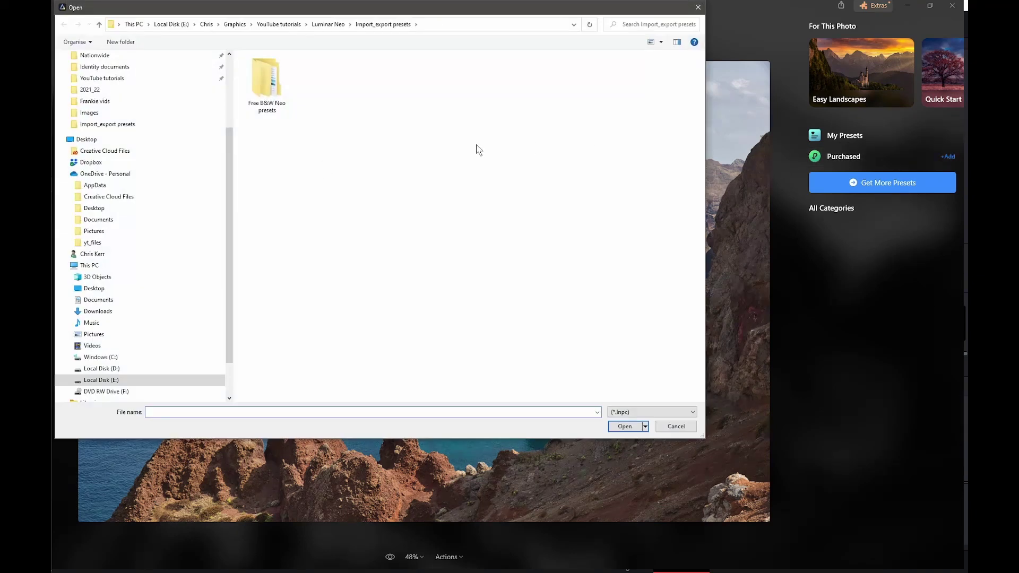
pyautogui.click(698, 7)
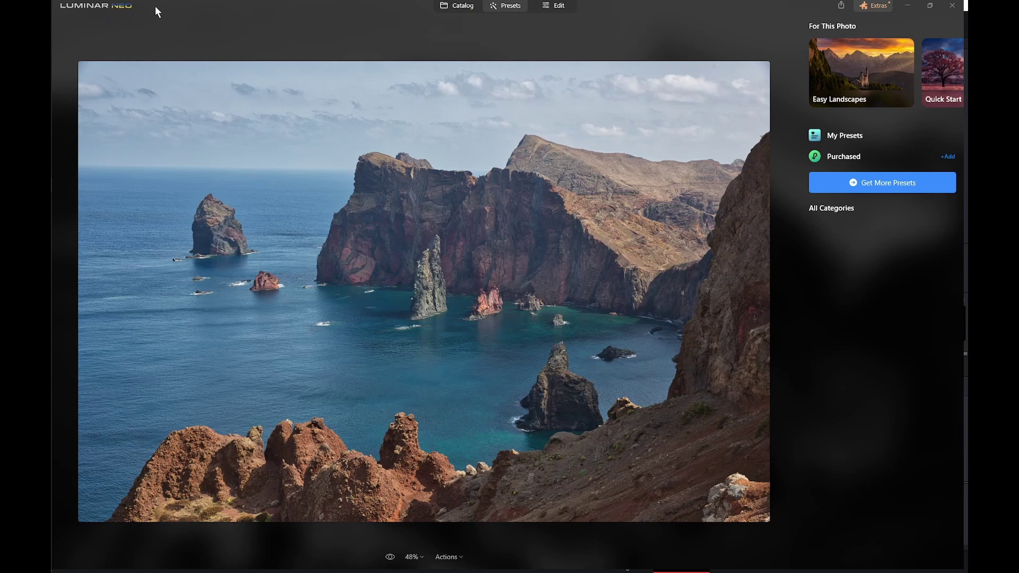
pyautogui.click(125, 10)
pyautogui.moveTo(97, 21)
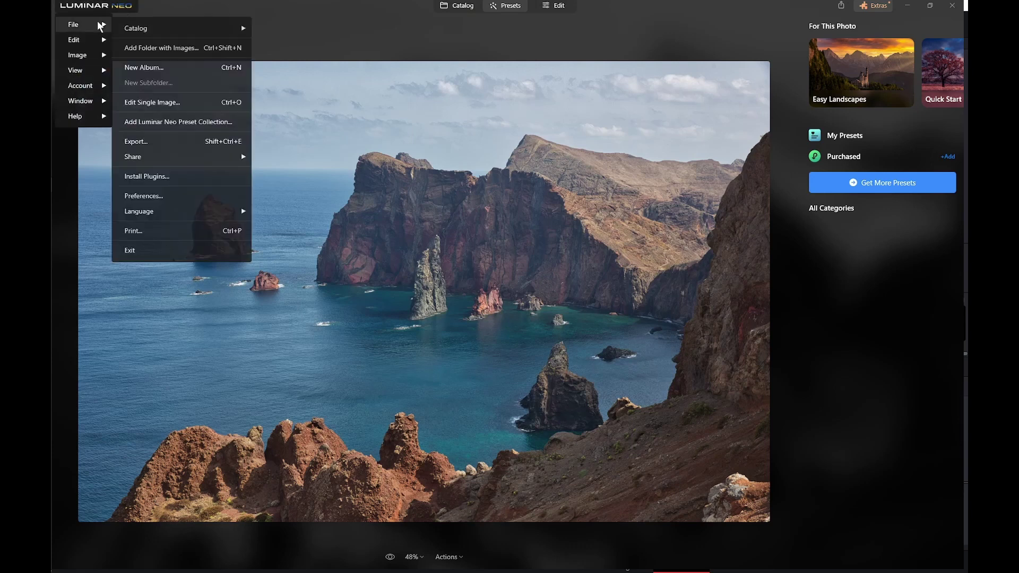
pyautogui.click(165, 122)
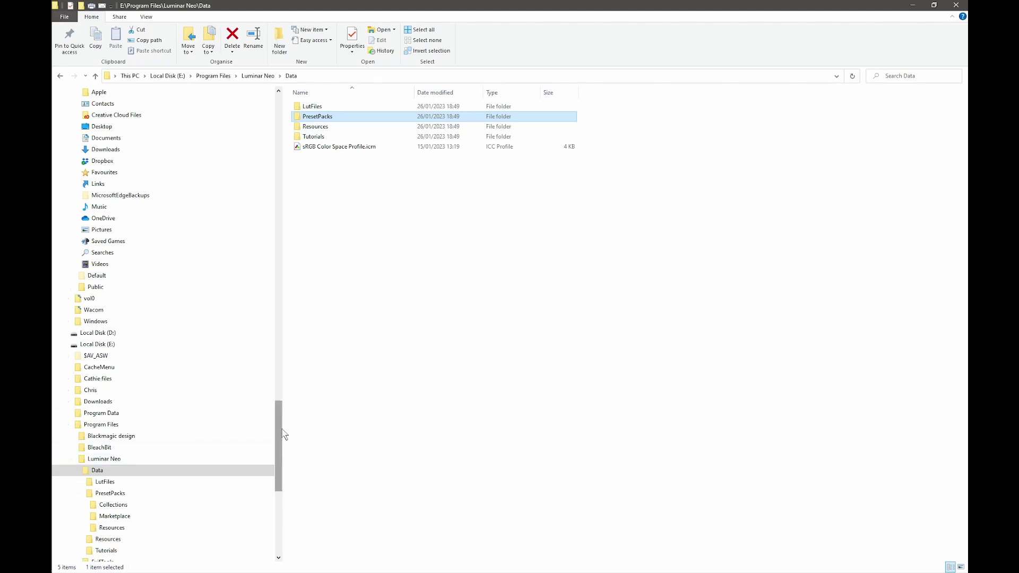
# - Go to Program Files > Luminar Neo > Data > PresetPacks in the navigation pane
pyautogui.moveTo(282, 434); pyautogui.dragTo(278, 456)
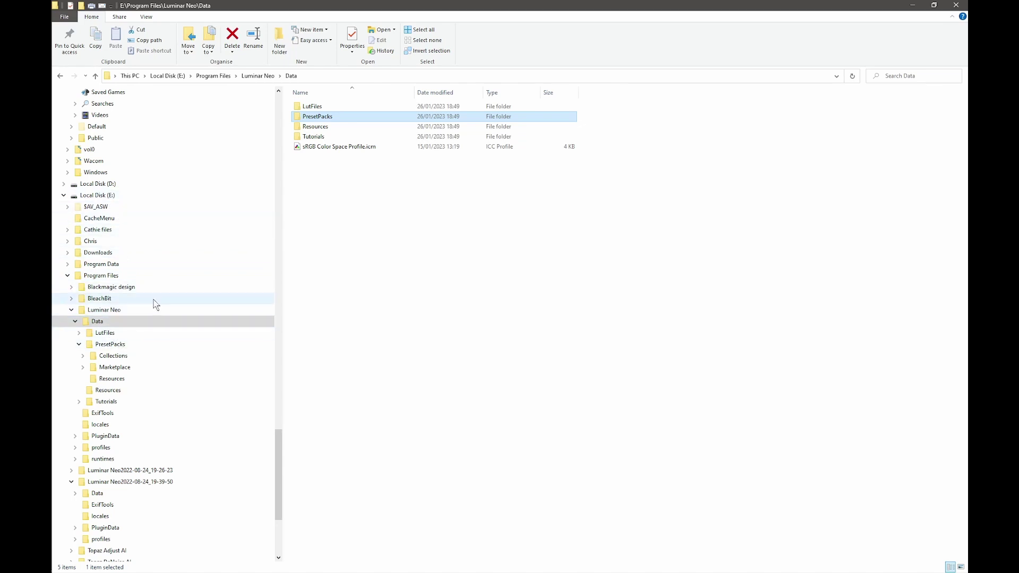
pyautogui.click(105, 346)
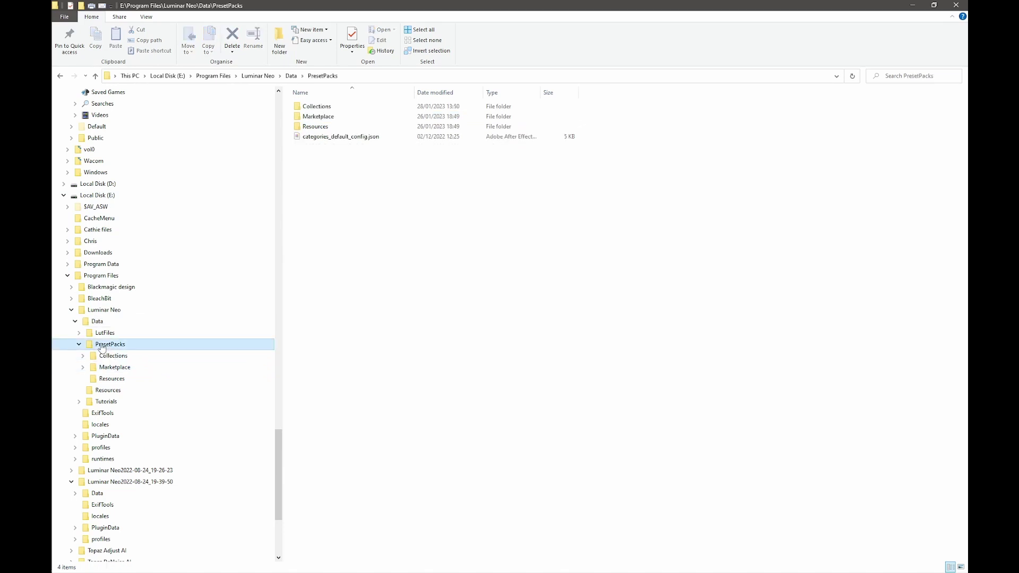
# - Open Collections, then the 7D76ABD3 collection folder, and widen the Name column
pyautogui.click(320, 109)
pyautogui.doubleClick(320, 109)
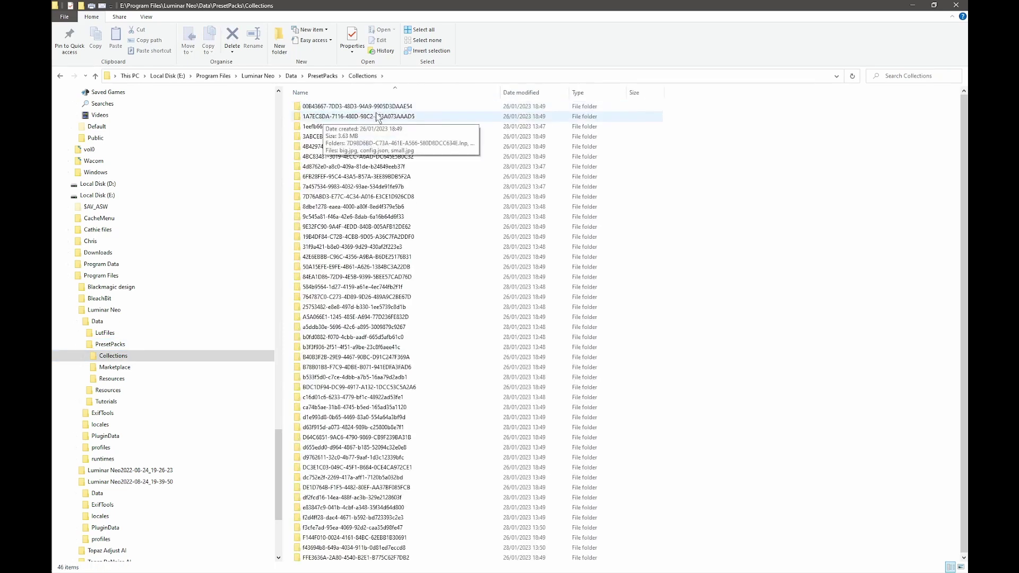
pyautogui.doubleClick(385, 200)
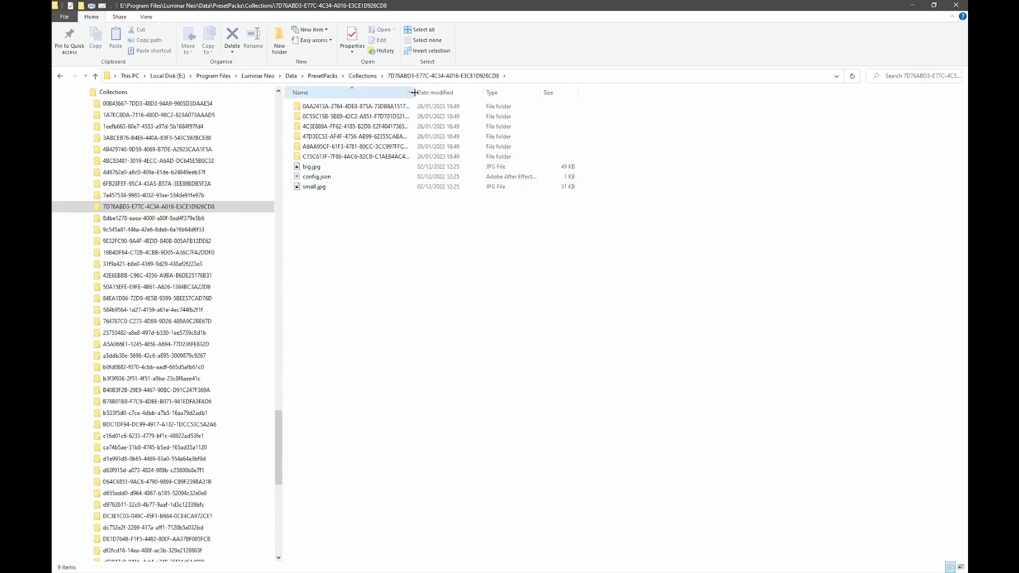
pyautogui.moveTo(413, 95); pyautogui.dragTo(519, 95)
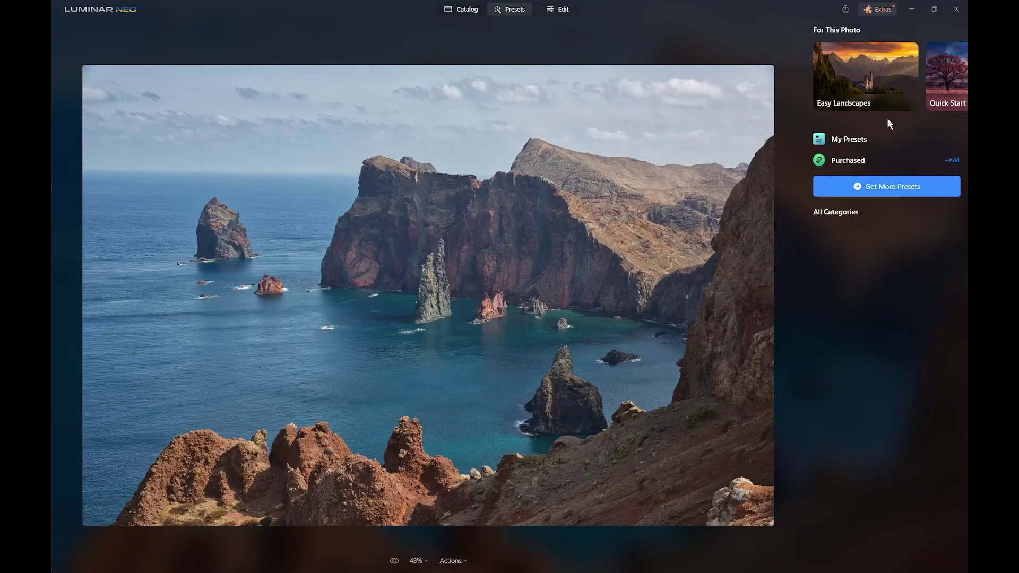
# - Try the silver-tone, Sepia, High key, high-contrast and Dreamy B&W presets, then switch to Edit
pyautogui.click(837, 142)
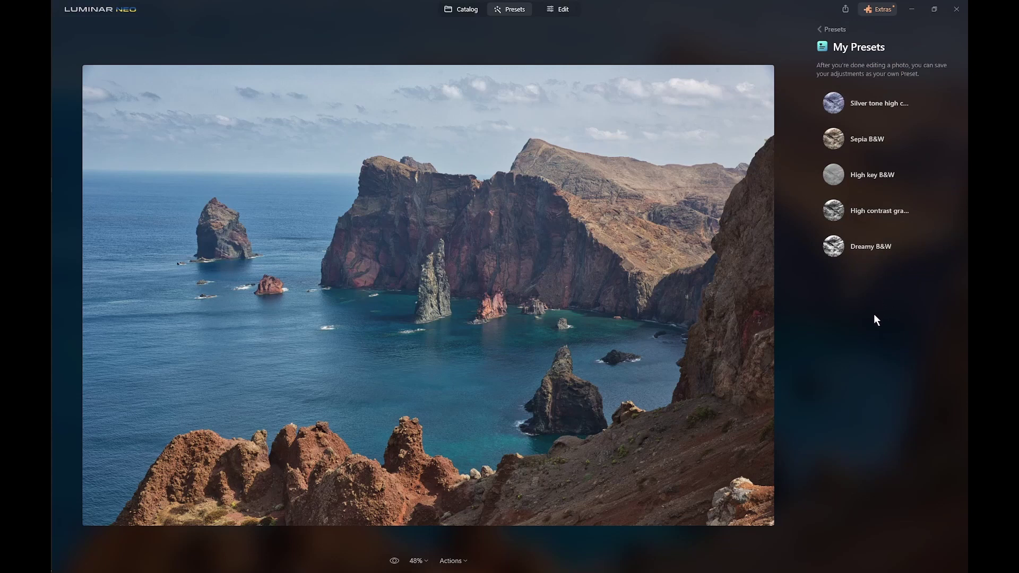
pyautogui.click(838, 101)
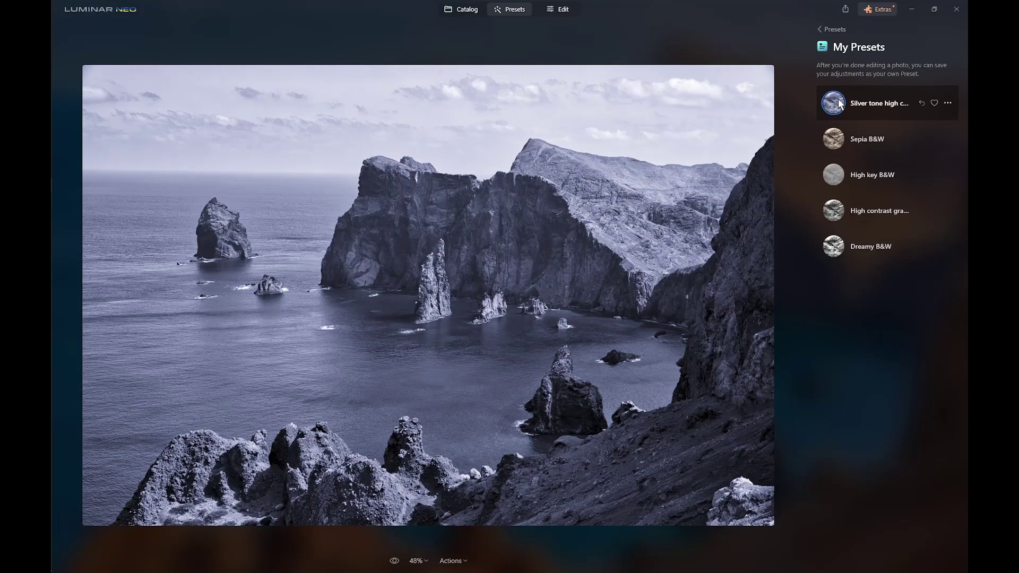
pyautogui.click(833, 138)
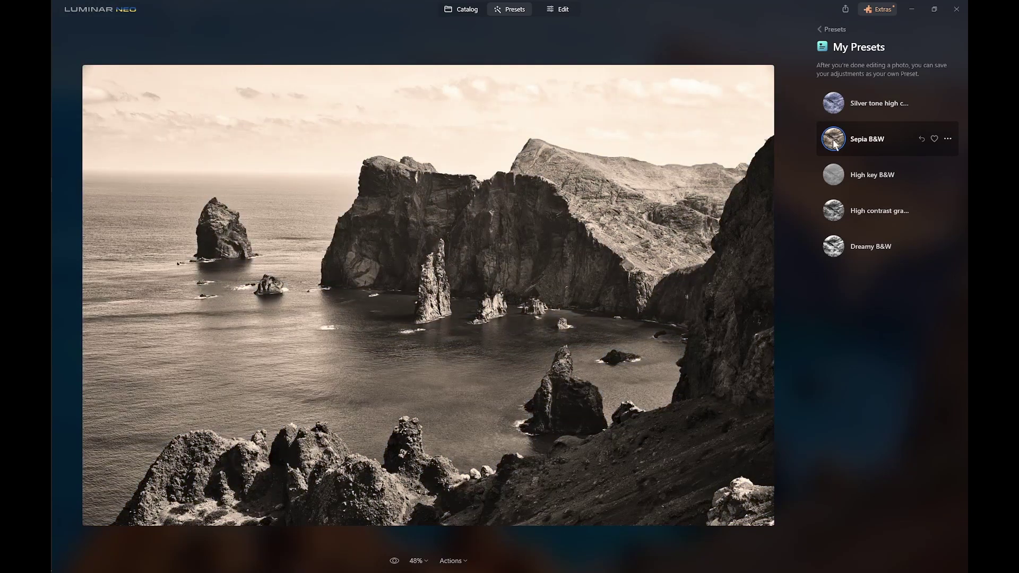
pyautogui.click(834, 175)
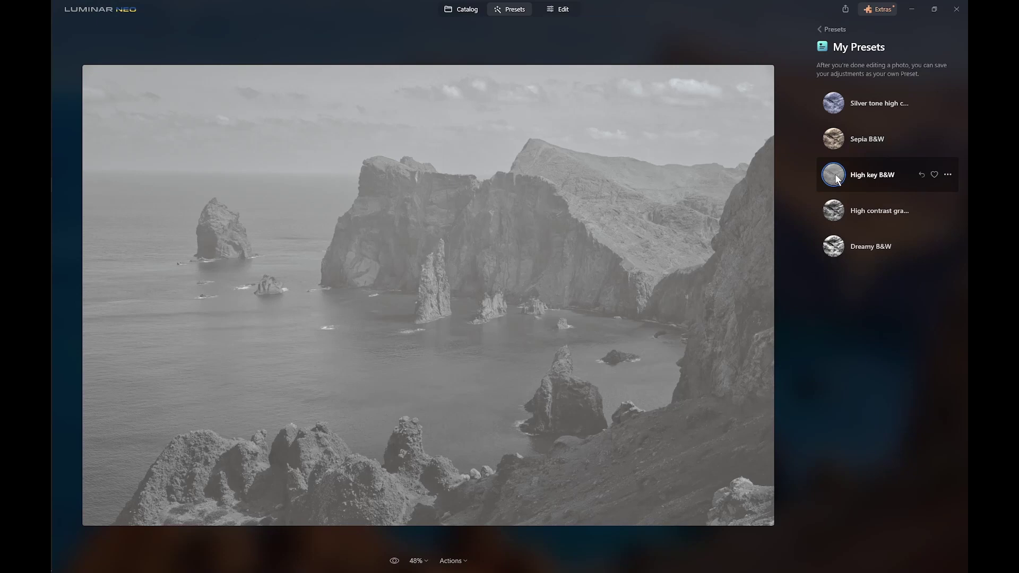
pyautogui.click(837, 210)
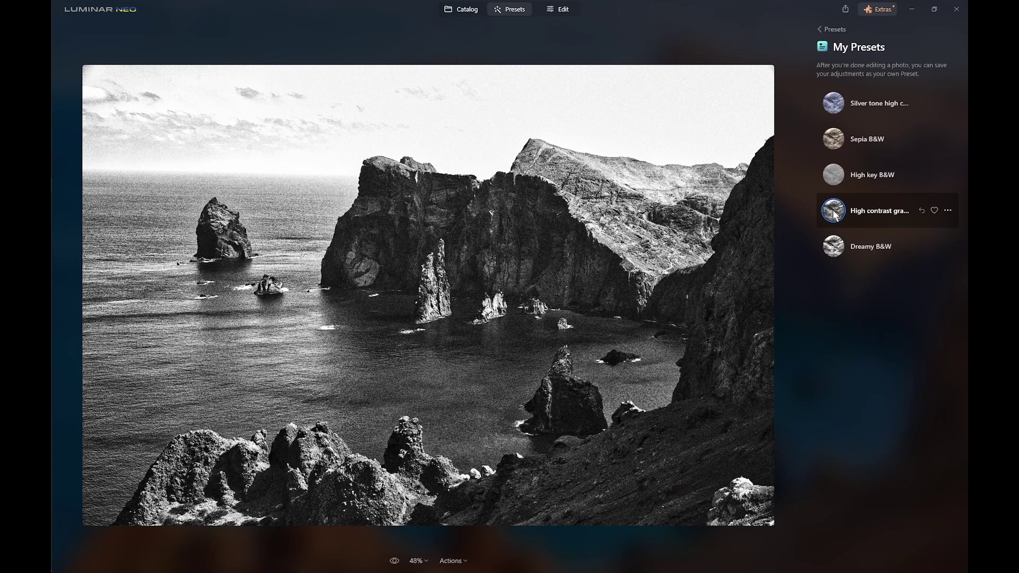
pyautogui.click(838, 247)
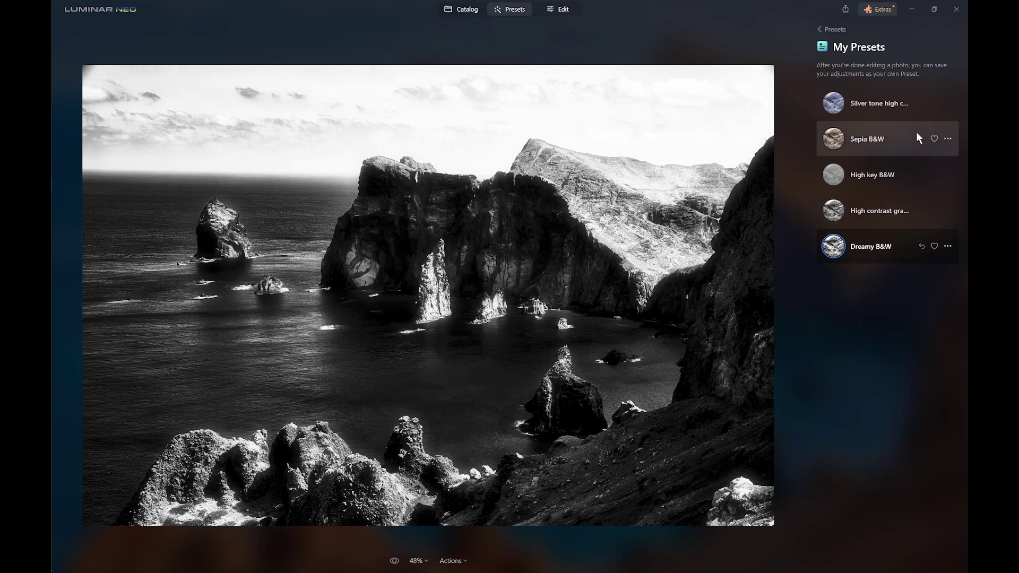
pyautogui.click(557, 10)
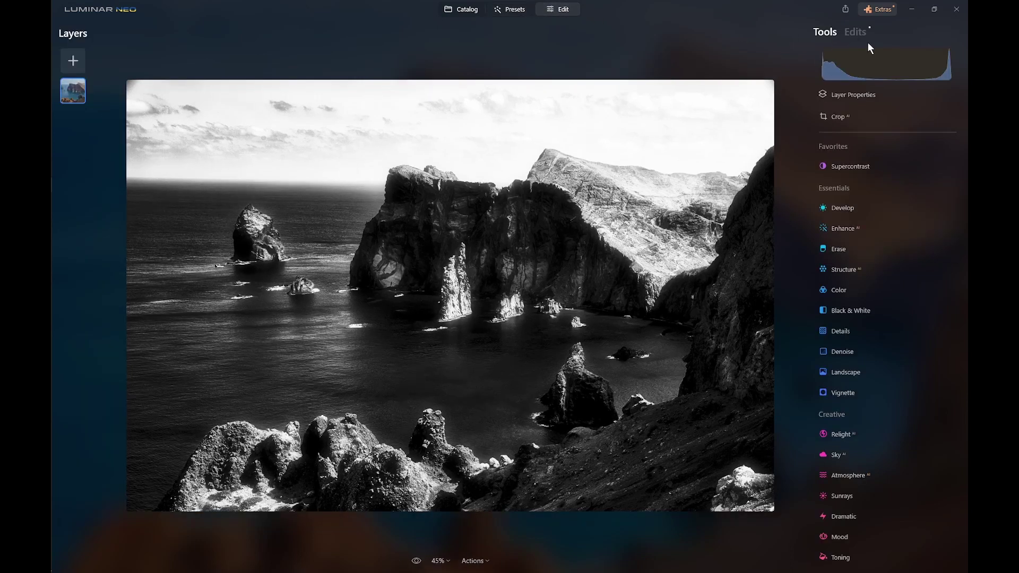
# - Show the Edits panel listing Dreamy B&W's adjustments from Glow to Black & White
pyautogui.click(861, 31)
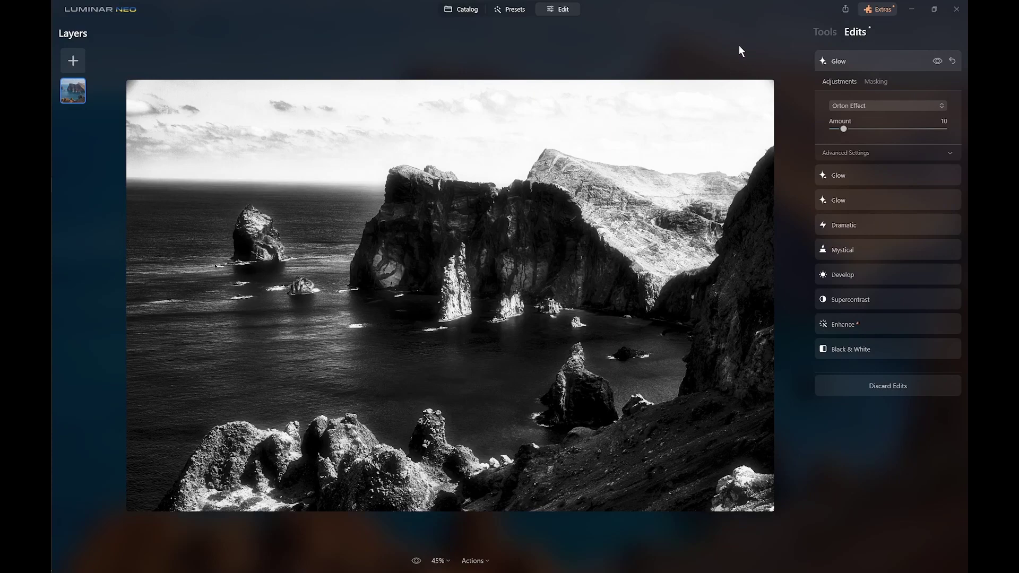
pyautogui.hotkey('alt', 'Tab')
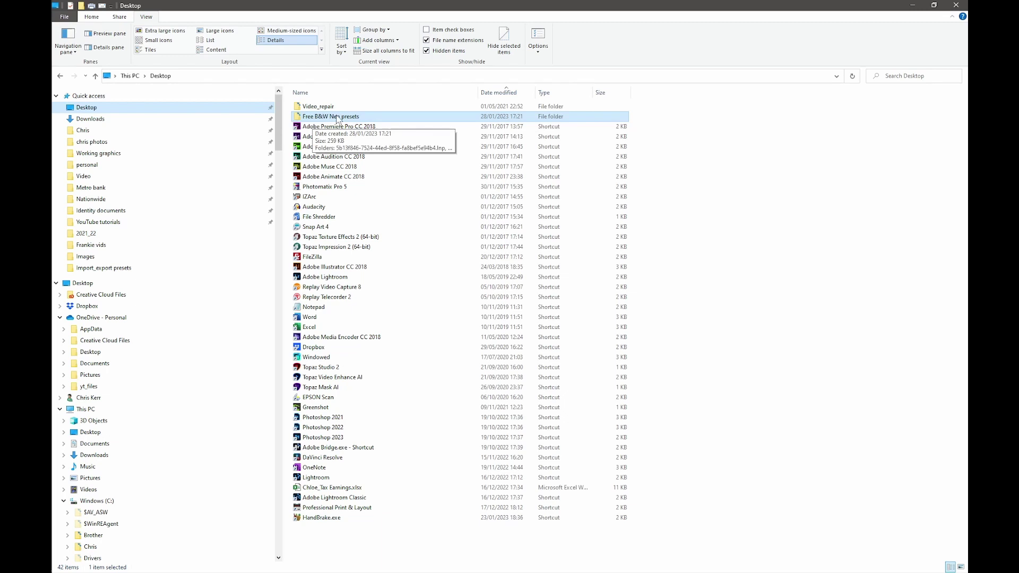
# - Open the Desktop's Free B&W Neo presets folder and widen its Name column
pyautogui.doubleClick(336, 117)
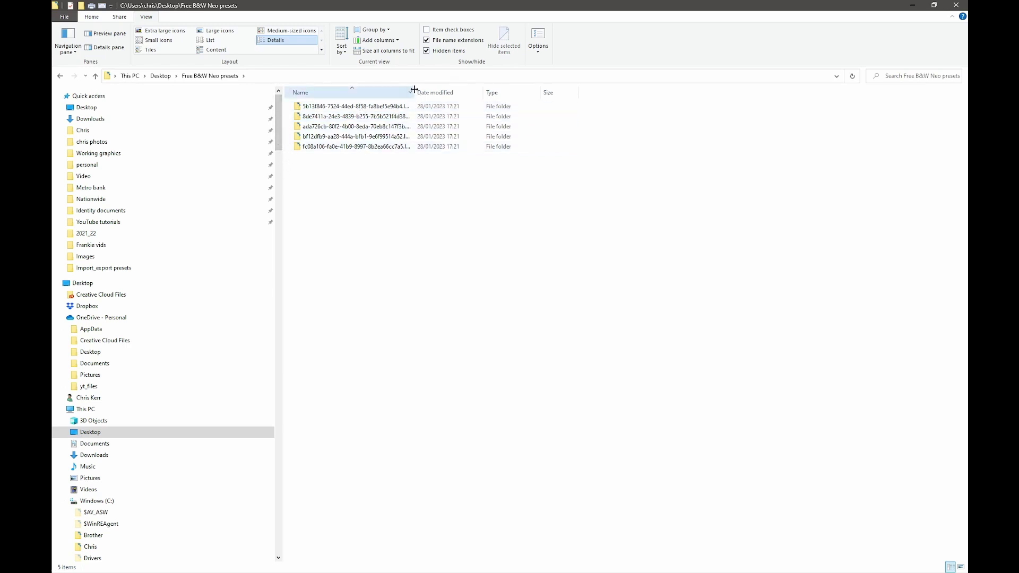
pyautogui.moveTo(414, 89); pyautogui.dragTo(523, 89)
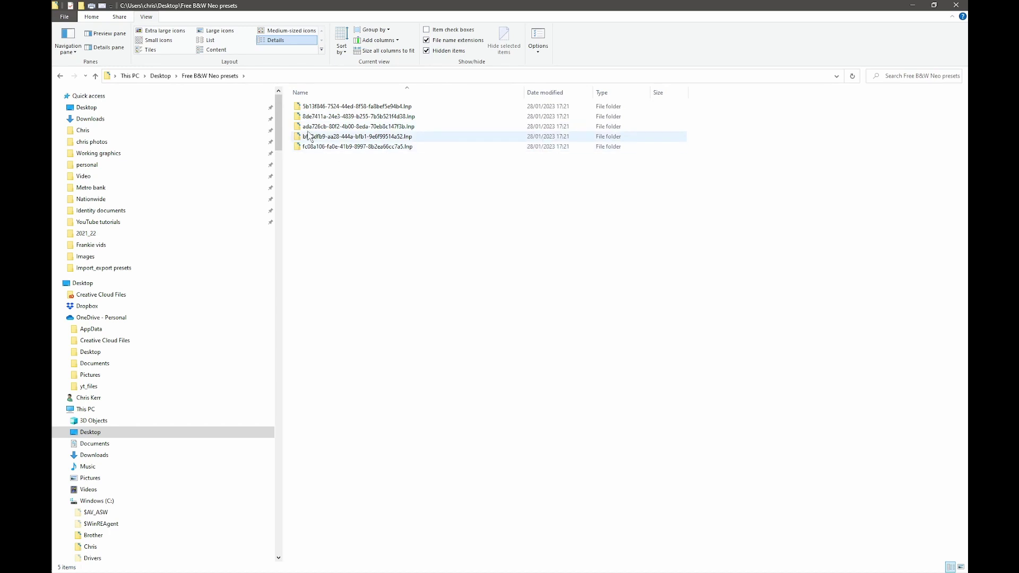
pyautogui.moveTo(276, 118); pyautogui.dragTo(267, 194)
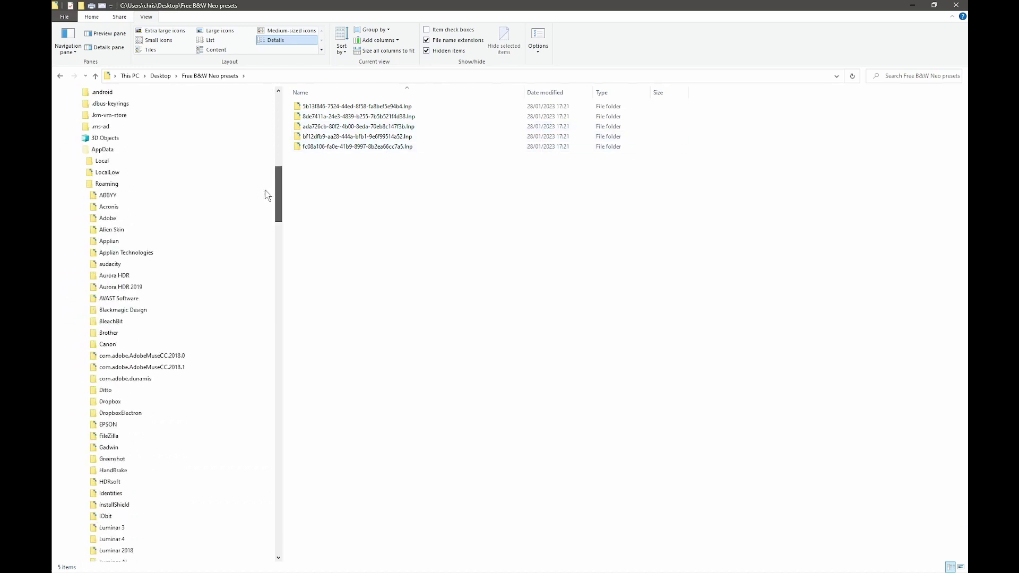
pyautogui.scroll(-1, 268, 195)
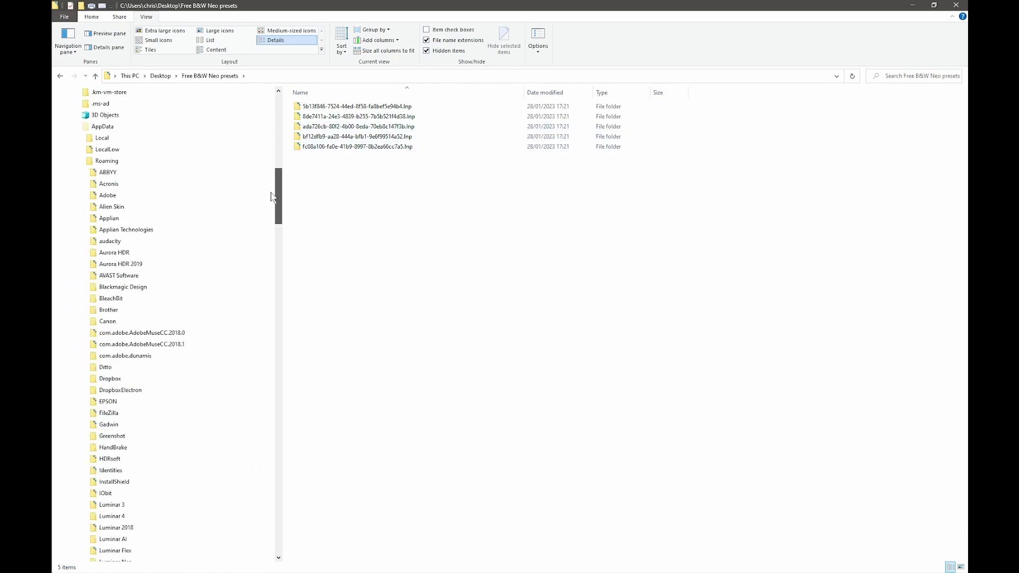
pyautogui.moveTo(282, 197); pyautogui.dragTo(276, 246)
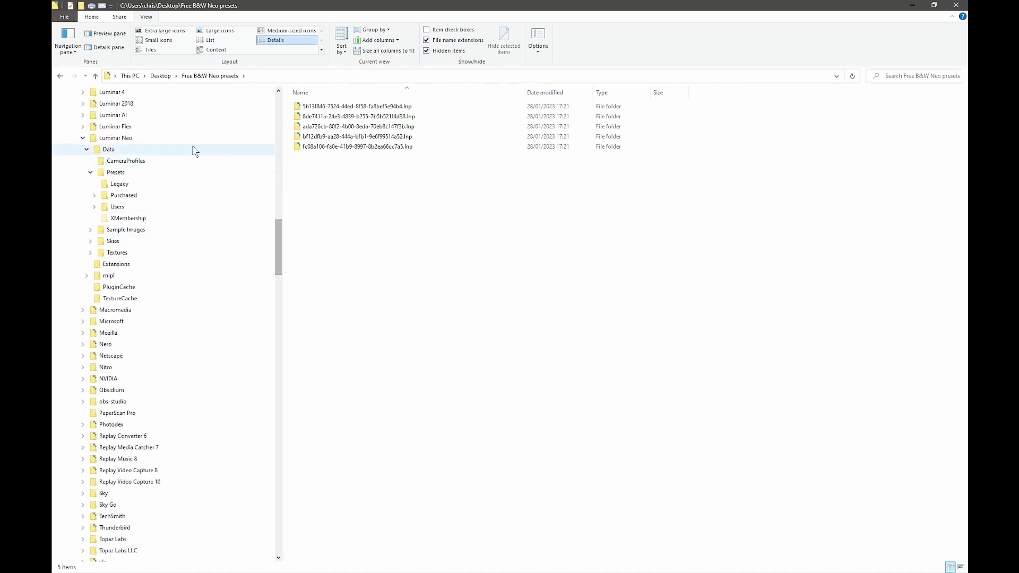